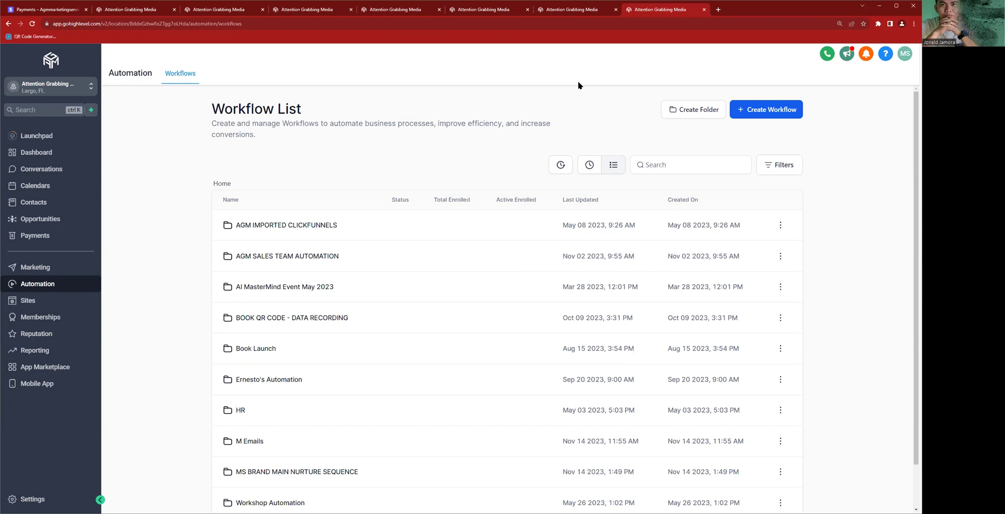
Review the Lead Generation Funnel's opt-in page, select its book-a-call button and open the page's pop-up
left_click(425, 15)
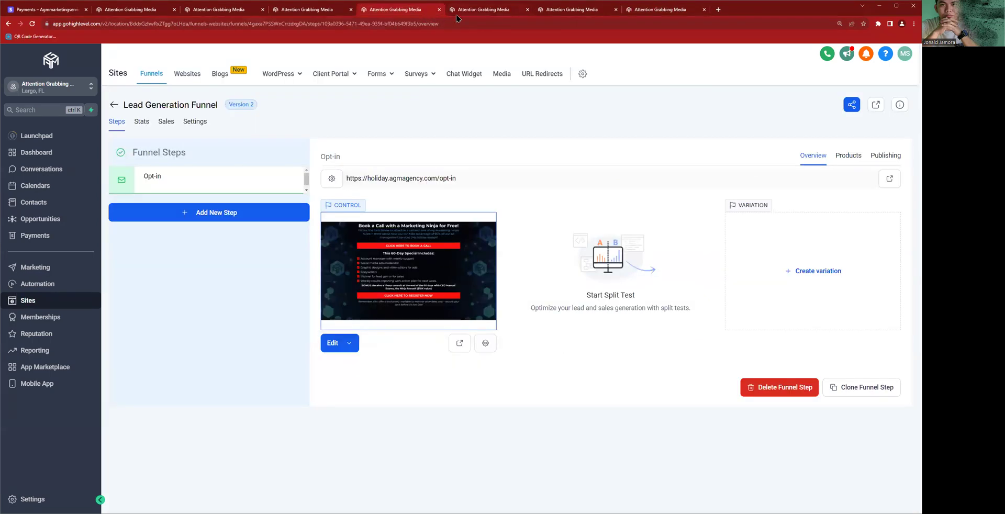
left_click(455, 15)
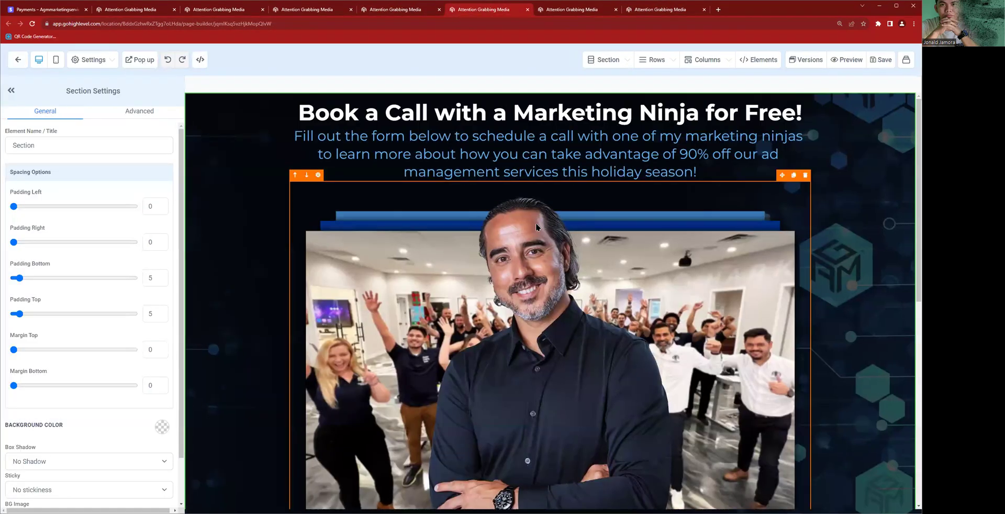
scroll(536, 227, "down", 8)
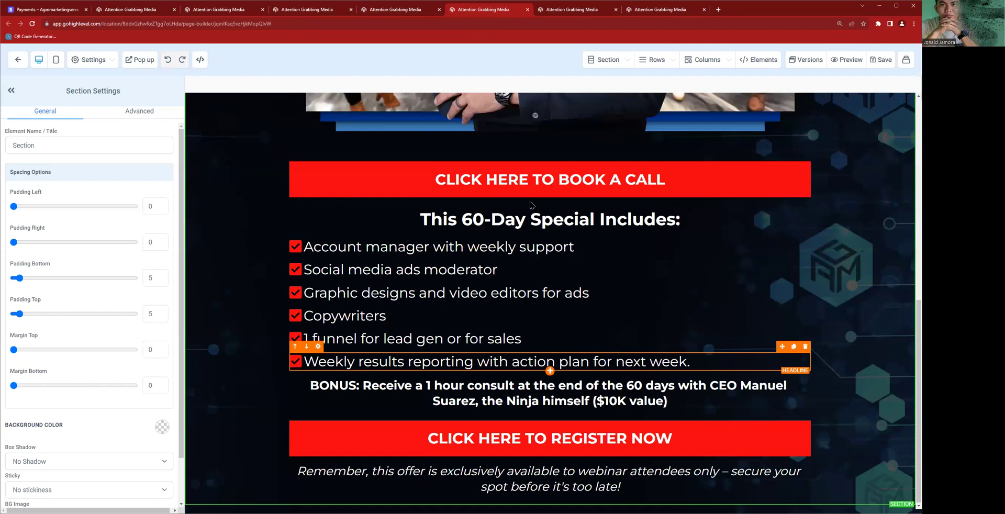
left_click(501, 187)
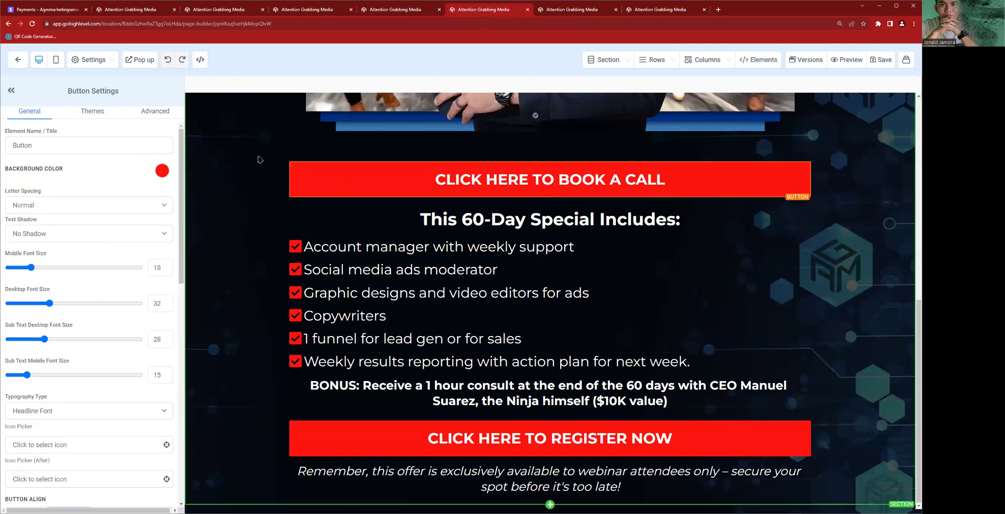
left_click(140, 59)
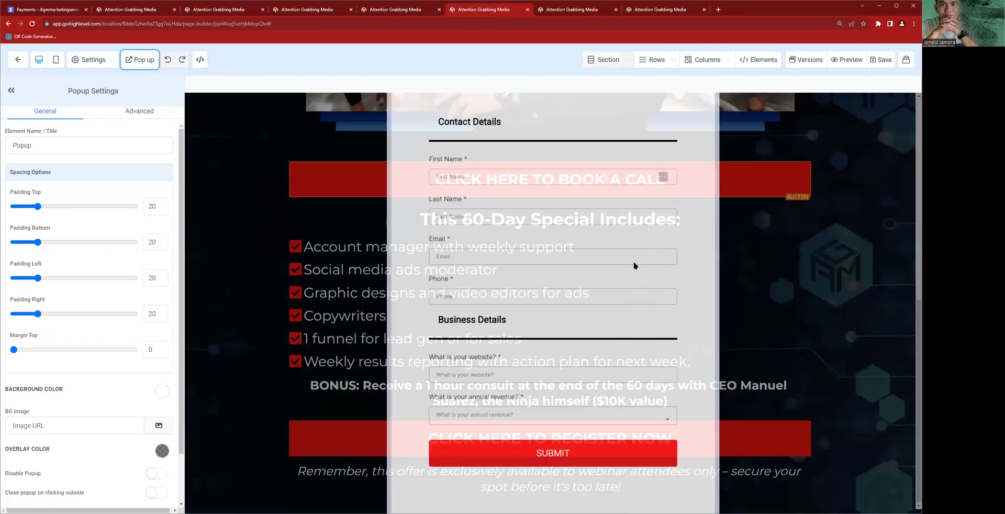
Examine the pop-up's form and its settings, and view the LEAD GENERATION OFFER form in the form builder
left_click(550, 272)
scroll(106, 403, "down", 1)
scroll(491, 355, "down", 3)
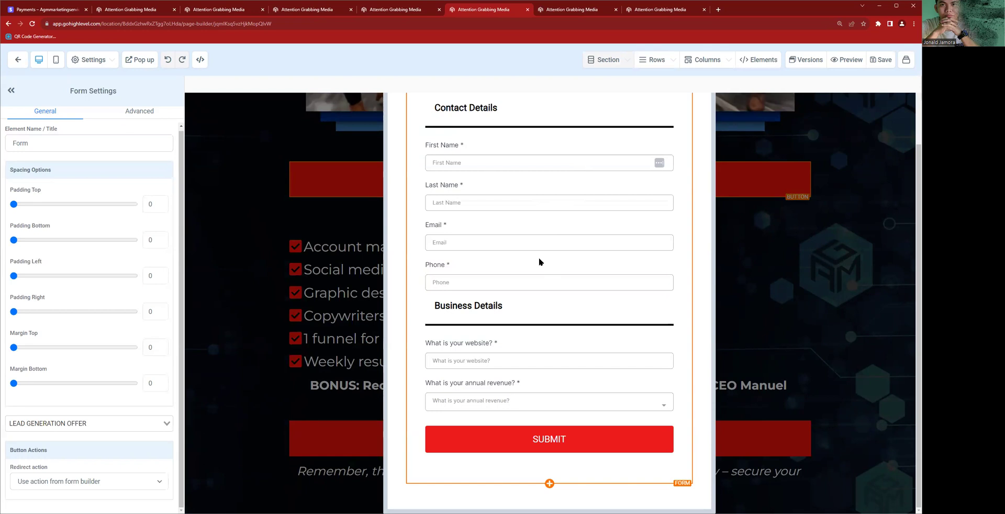
scroll(539, 261, "up", 2)
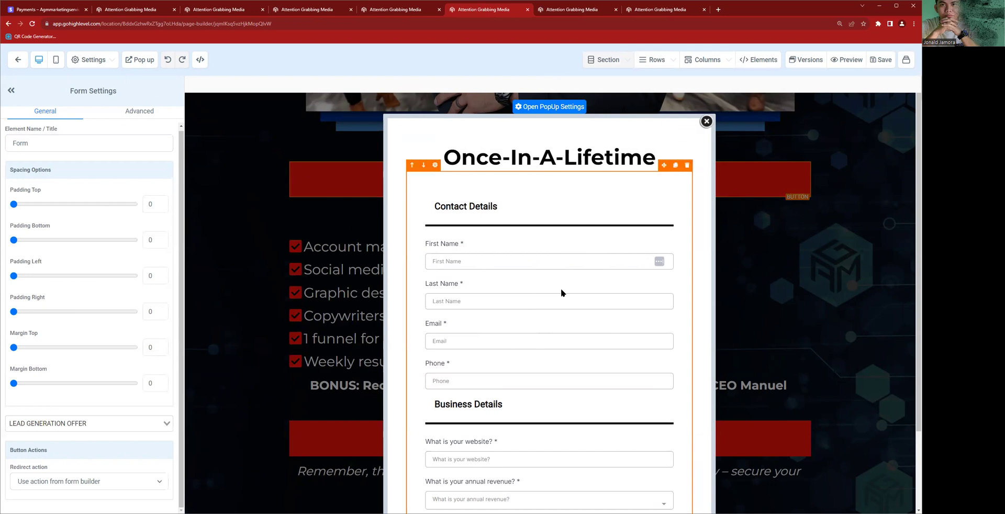
left_click(131, 423)
left_click(132, 422)
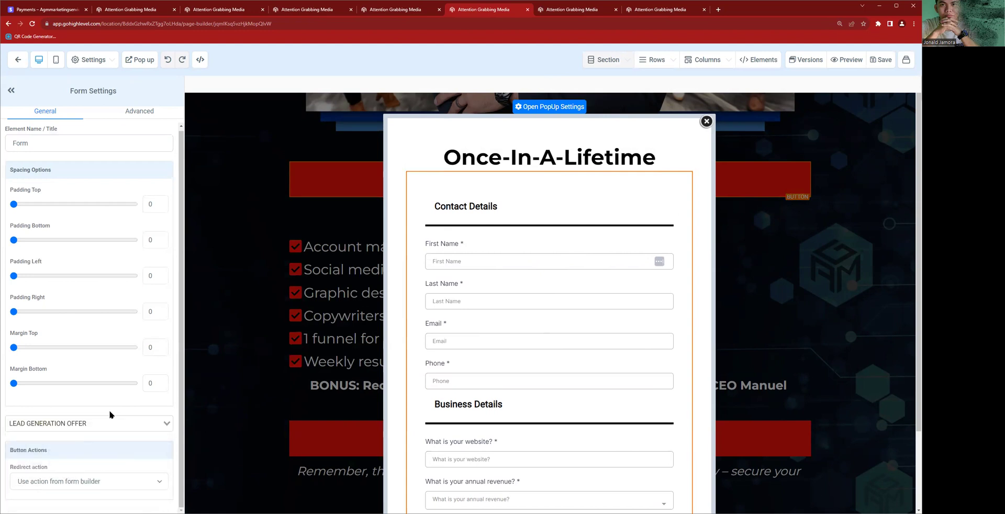
left_click(564, 10)
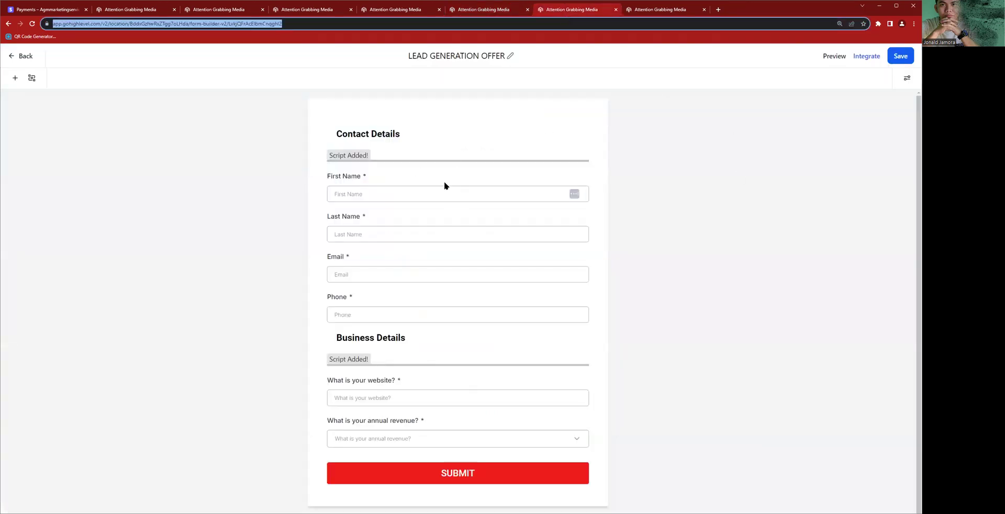
Create a new automation workflow, starting from scratch
left_click(658, 15)
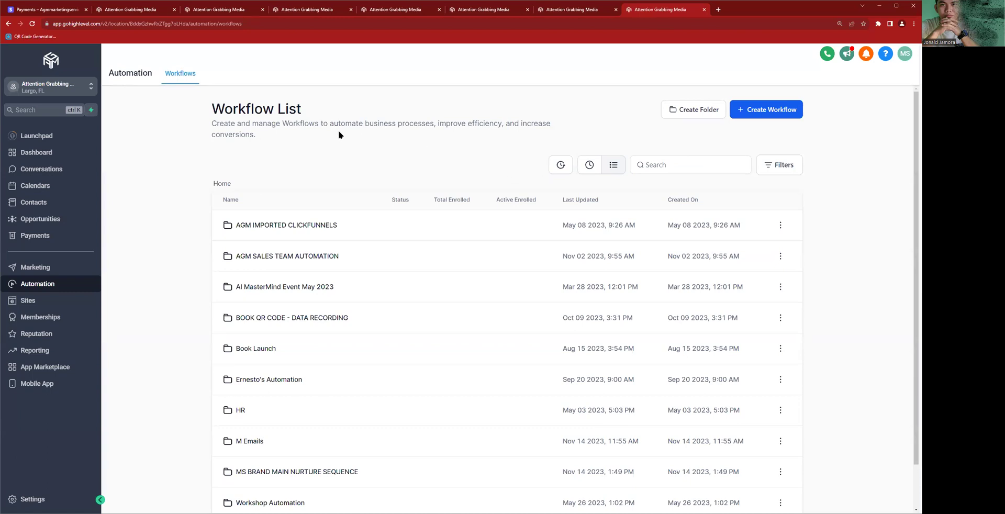
left_click(762, 115)
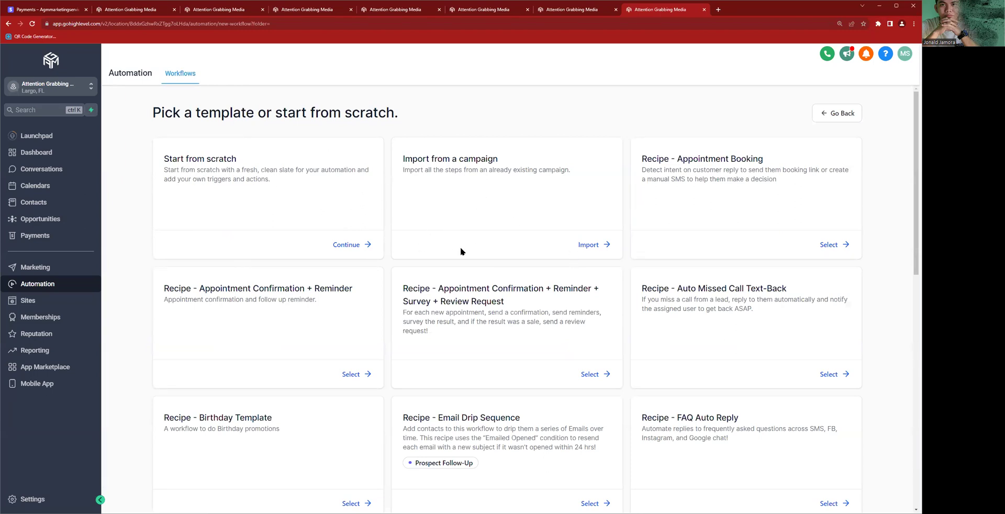
scroll(588, 254, "down", 10)
scroll(622, 308, "up", 10)
left_click(342, 246)
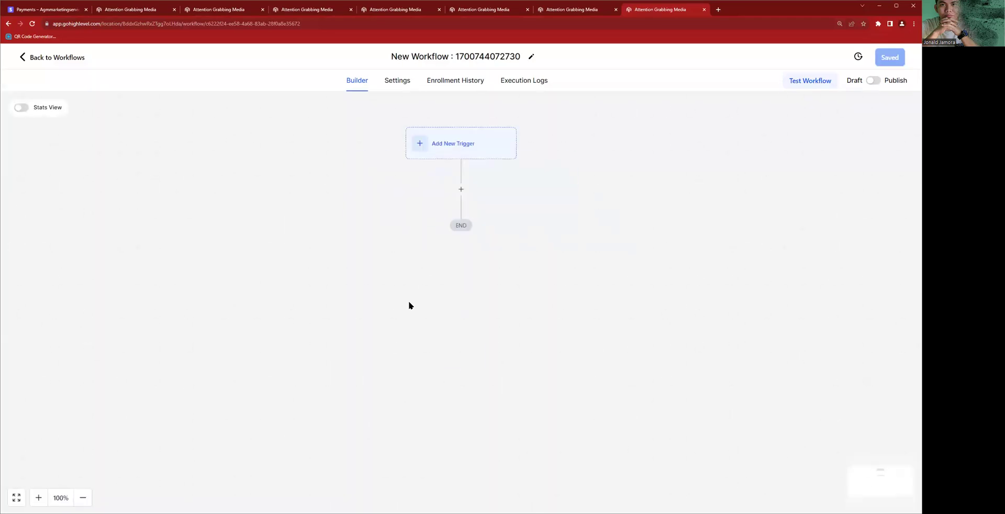
Rename the new workflow as LEAD GENERATION OFFER
scroll(529, 265, "down", 1)
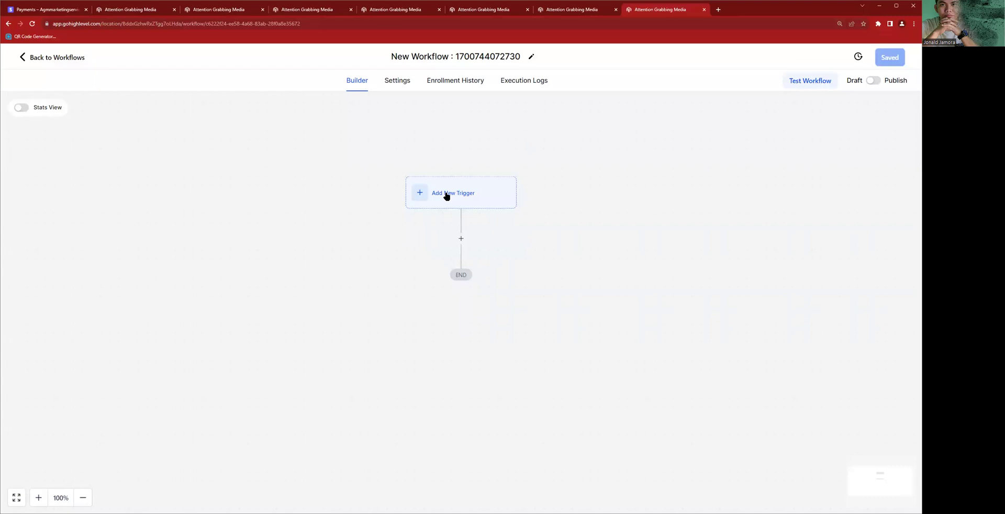
left_click(463, 56)
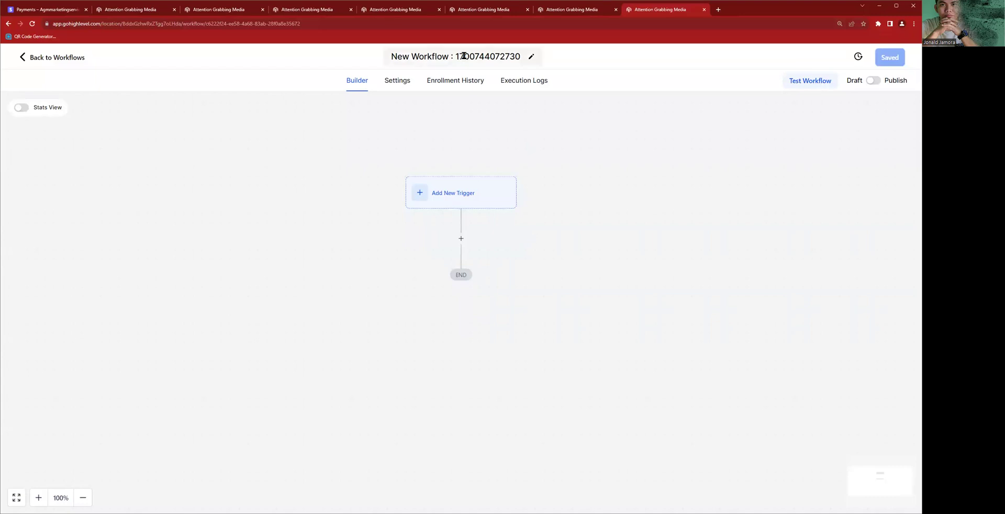
triple_click(463, 56)
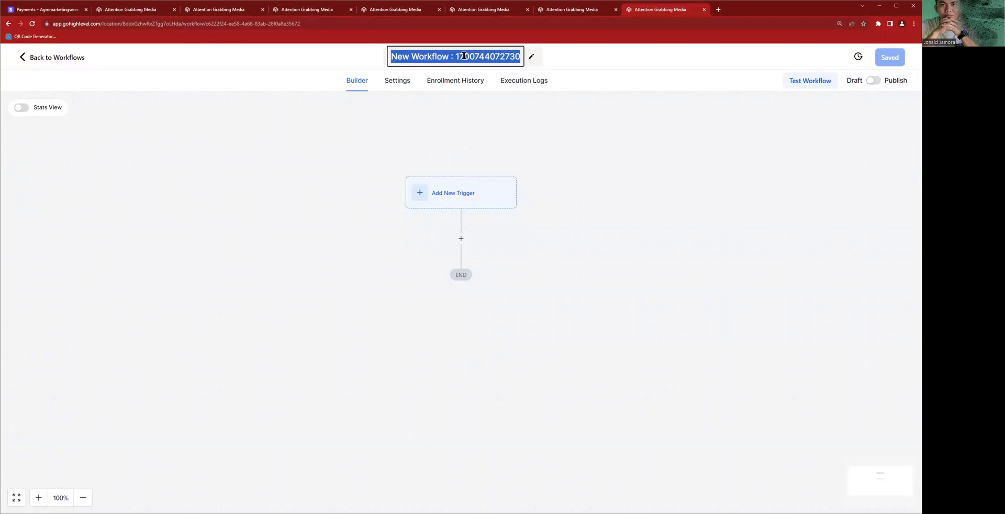
type("LEAD GNERATION")
double_click(464, 56)
type("GENRERATION")
left_click(463, 56)
type("R")
key("BackSpace")
type("OF")
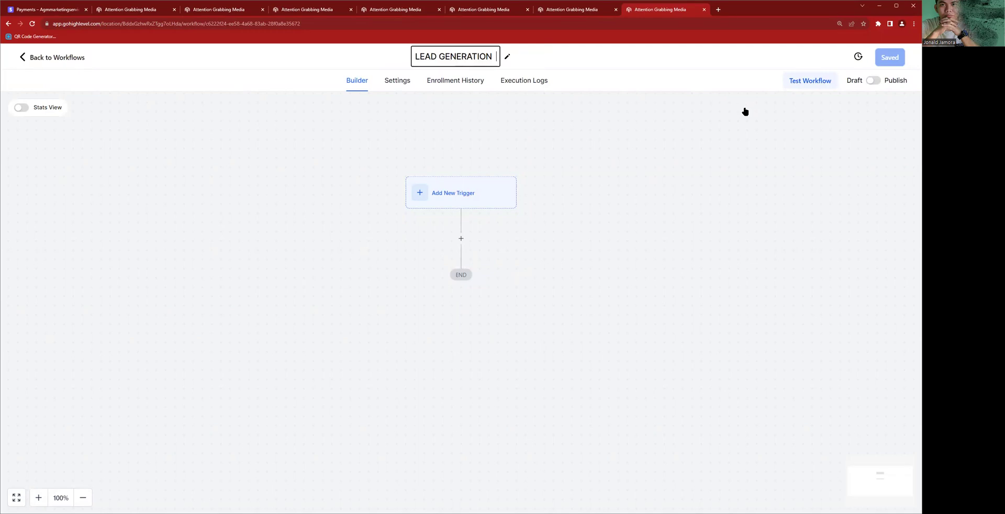
key("BackSpace")
key("BackSpace")
key("BackSpace")
key("BackSpace")
type("OFFER")
key("Return")
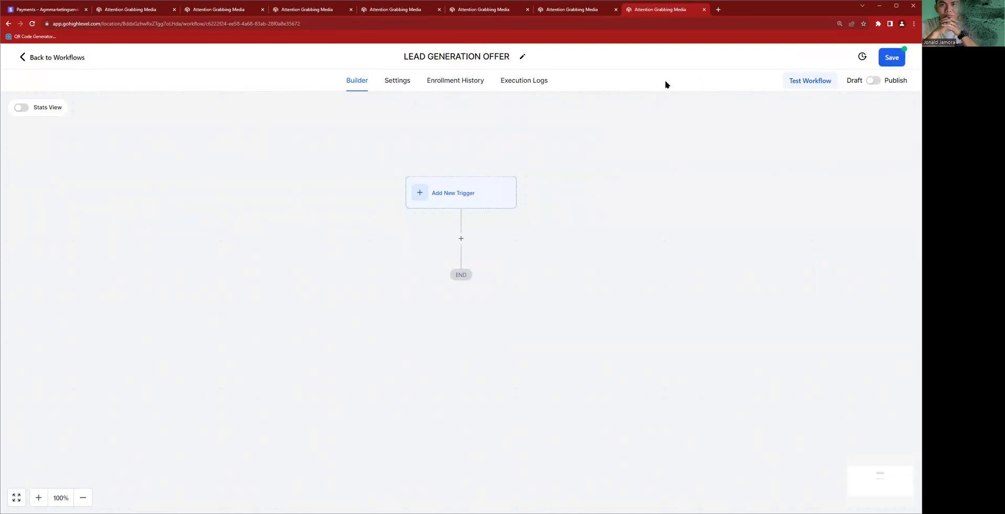
Start a new workflow trigger, look through the trigger types and choose Form Submitted by searching for "Form"
left_click(453, 190)
type("Form")
key("ctrl+a")
key("BackSpace")
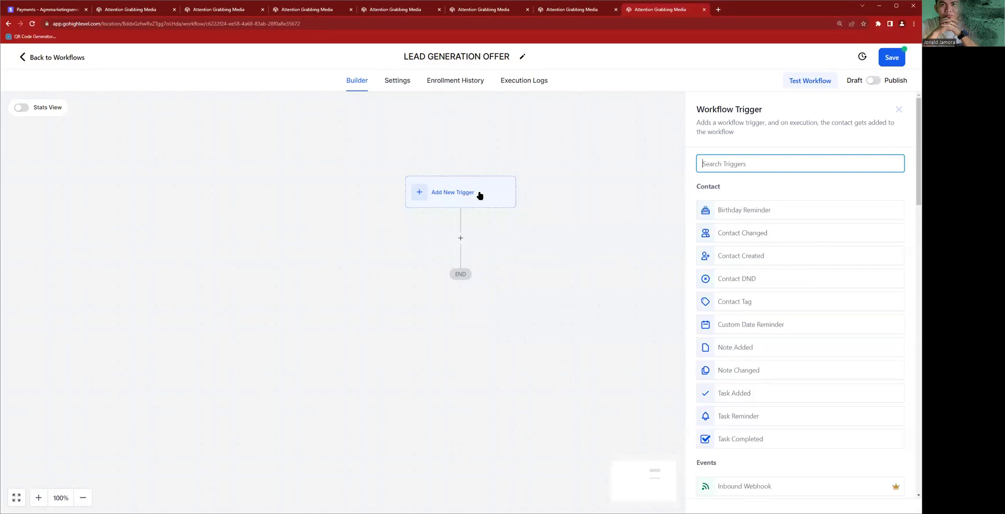
scroll(763, 240, "down", 10)
scroll(764, 254, "down", 8)
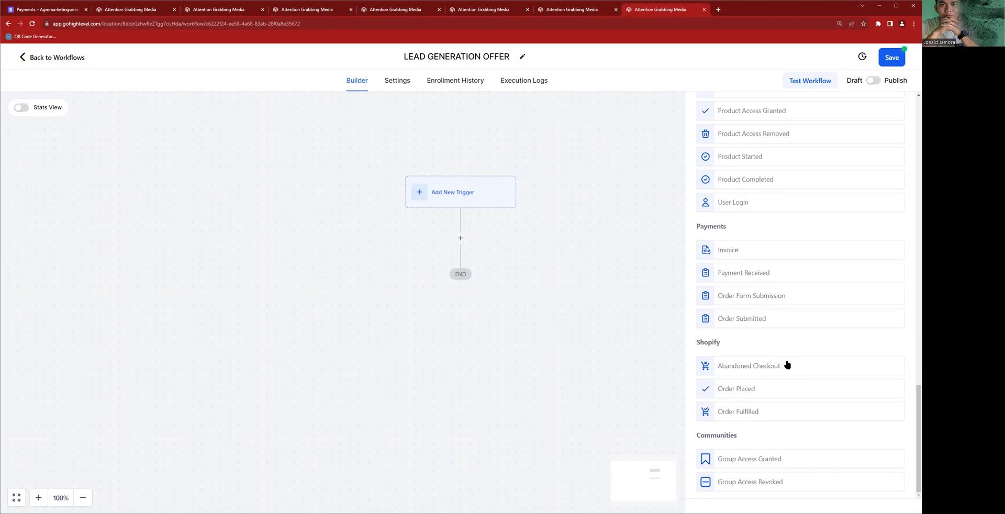
scroll(787, 365, "up", 5)
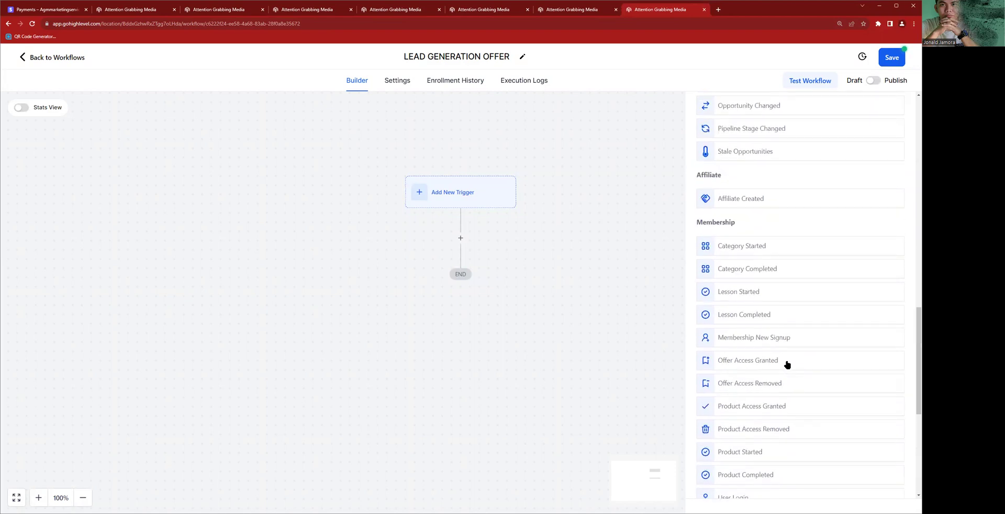
scroll(787, 364, "up", 10)
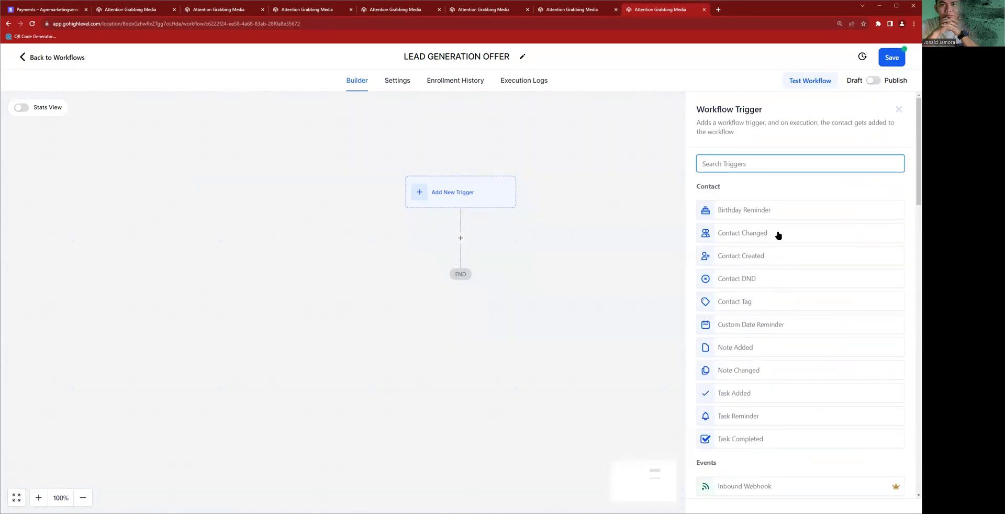
type("Fomr")
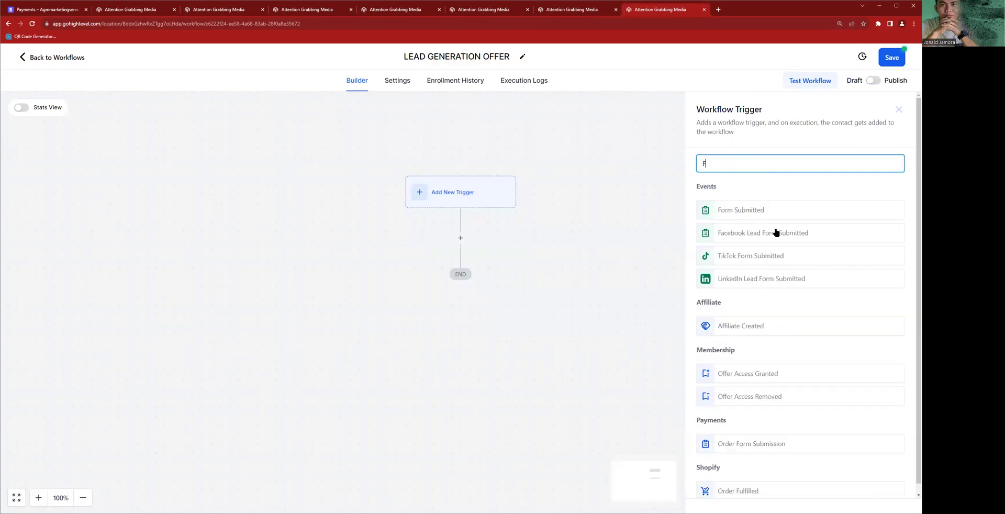
key("BackSpace")
key("BackSpace")
type("rm")
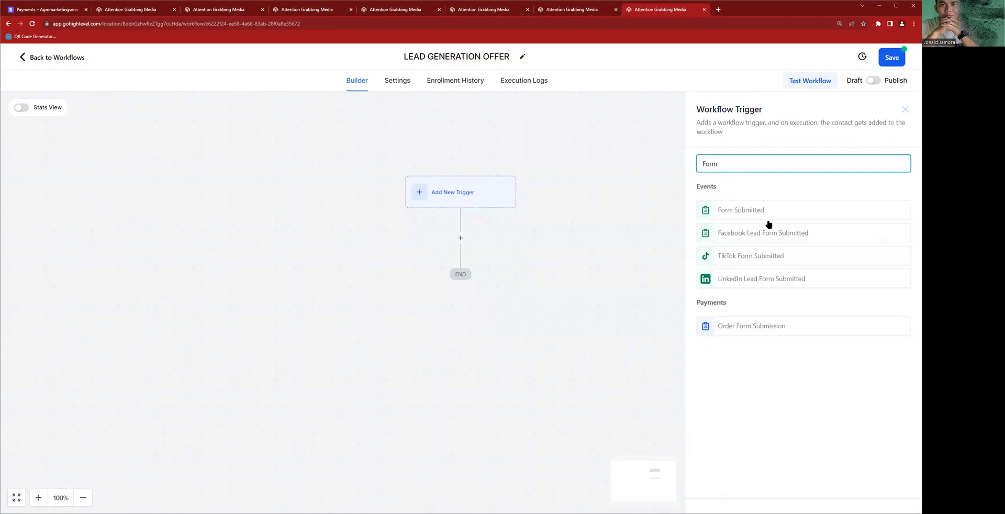
left_click(736, 213)
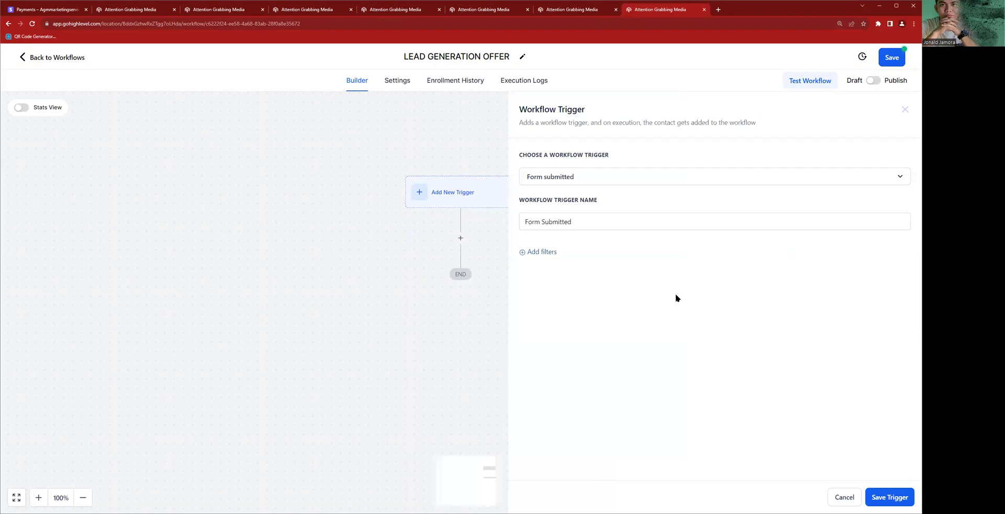
Add a trigger filter so that Form is LEAD GENERATION OFFER
left_click(539, 255)
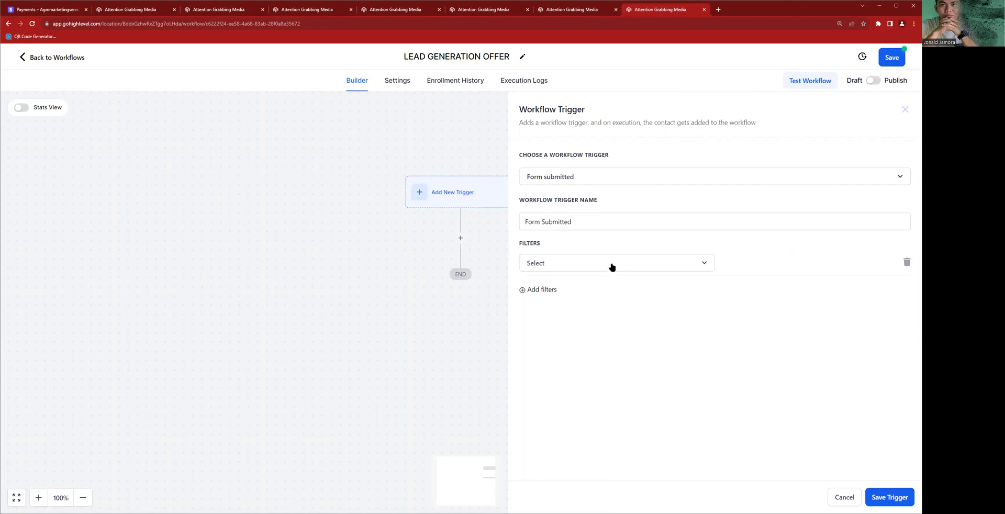
left_click(610, 265)
left_click(543, 329)
left_click(790, 270)
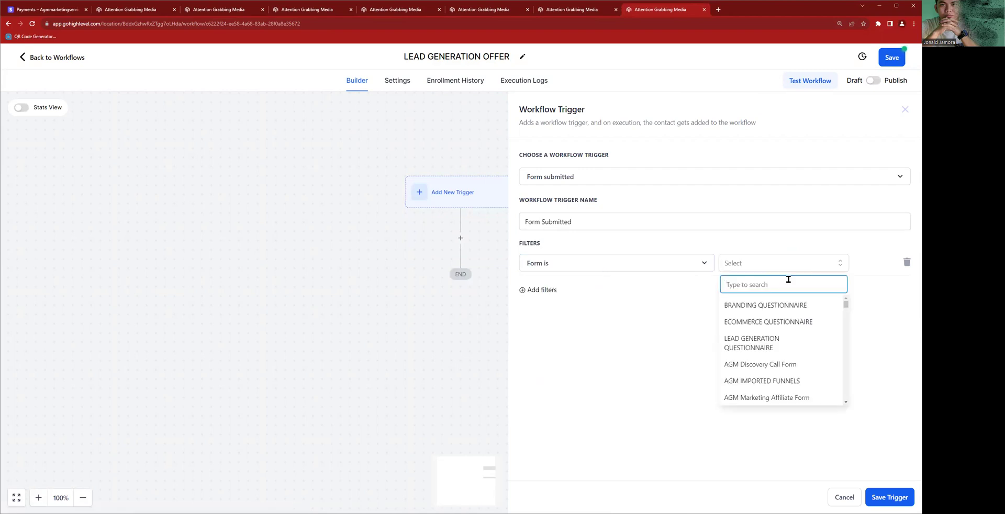
type("Lead")
left_click(790, 323)
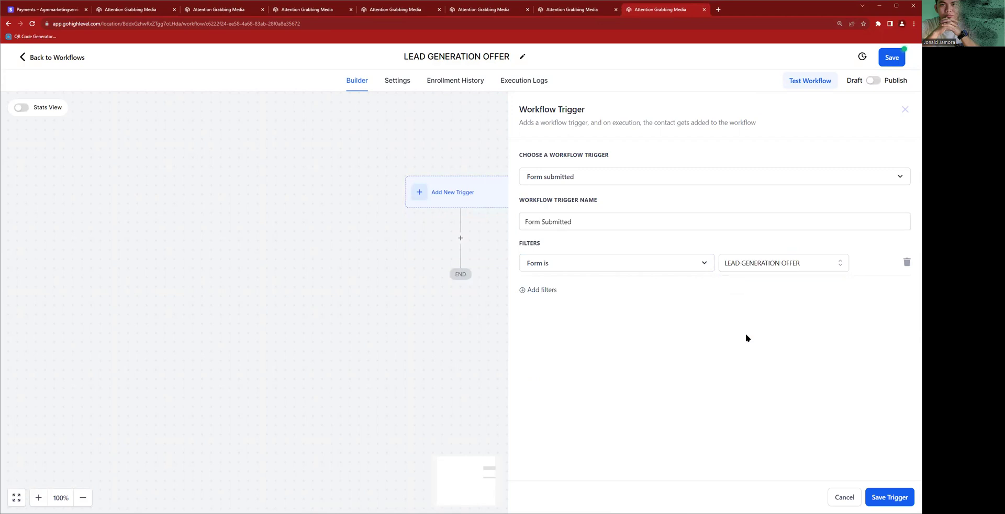
Check the filtered form against the form builder and the funnel page's pop-up, and save the trigger
left_click(557, 10)
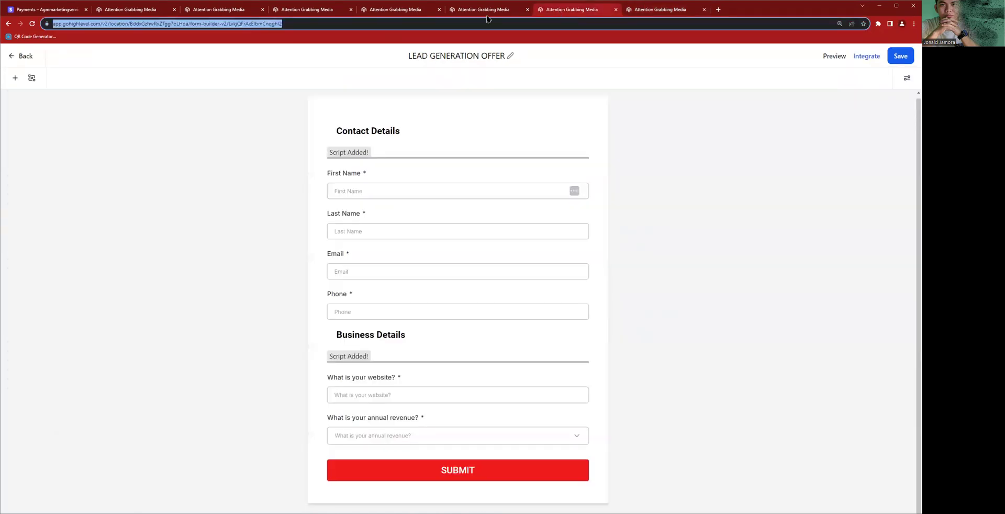
left_click(487, 14)
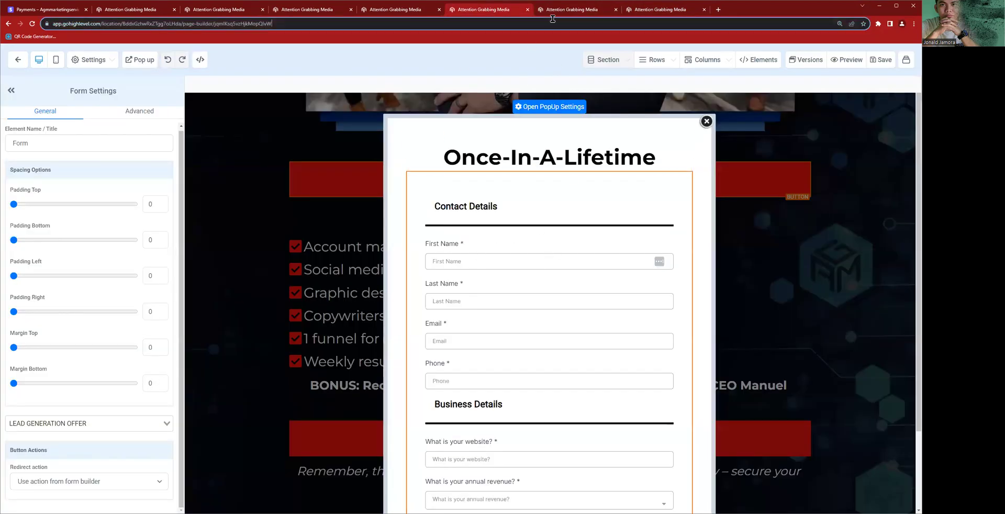
key("ctrl+Tab")
key("ctrl+Tab")
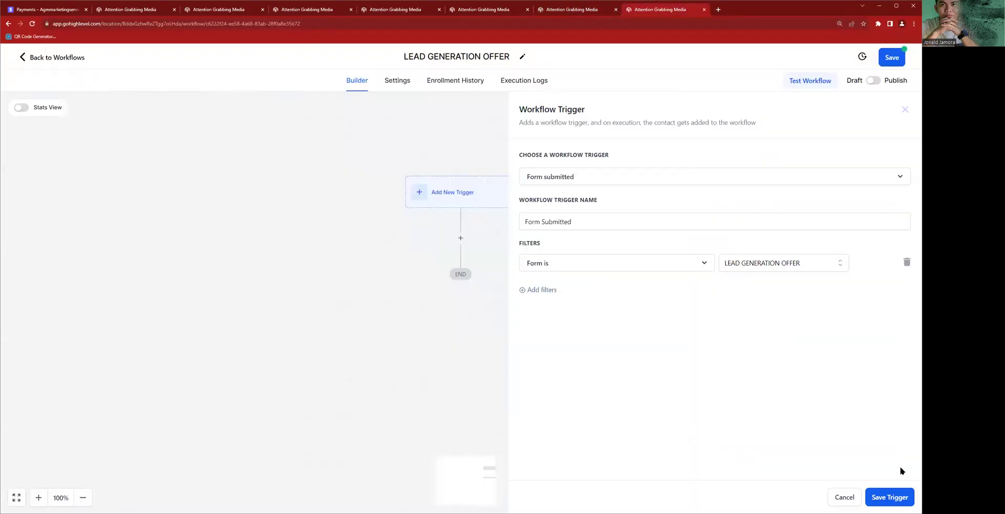
left_click(889, 499)
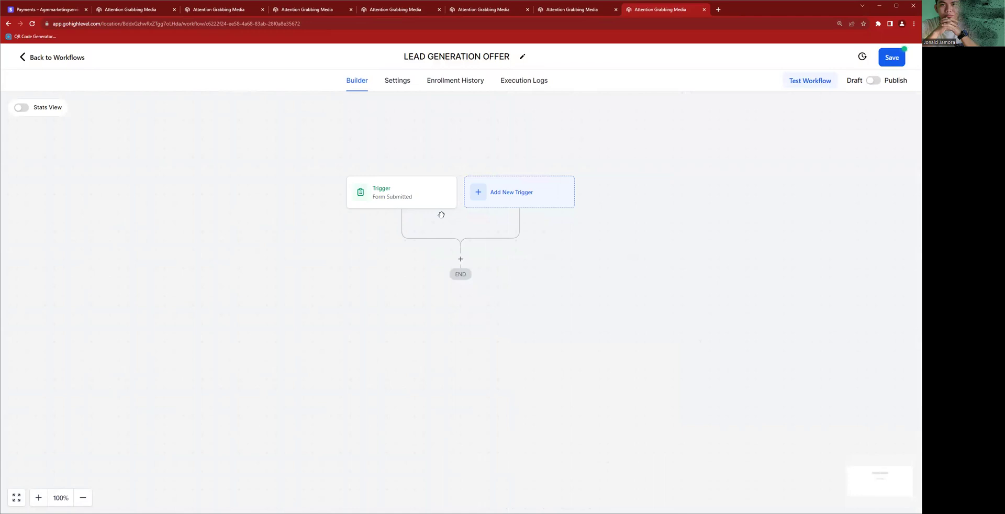
Start adding an action below the Form Submitted trigger and search the actions for "tag", clearing the search again
left_click(514, 206)
left_click(627, 212)
left_click(460, 259)
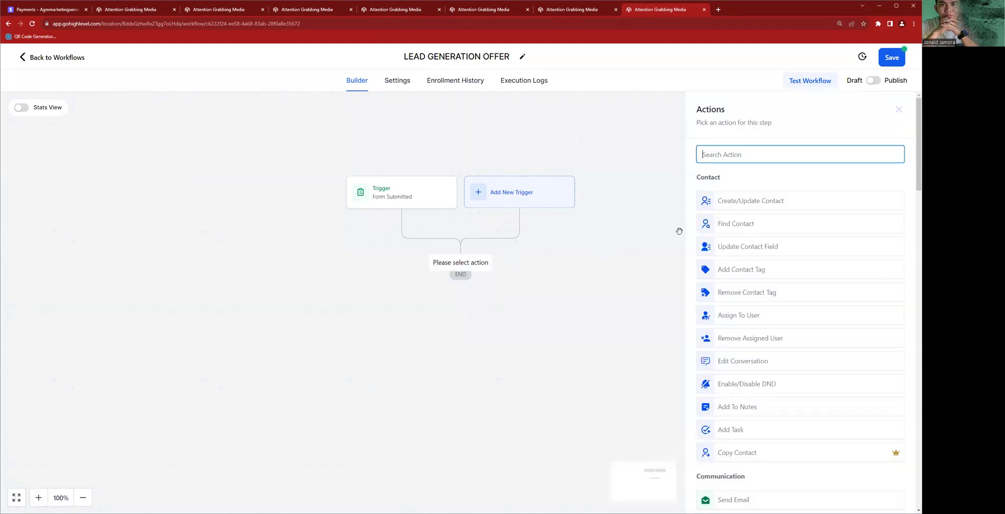
type("tag")
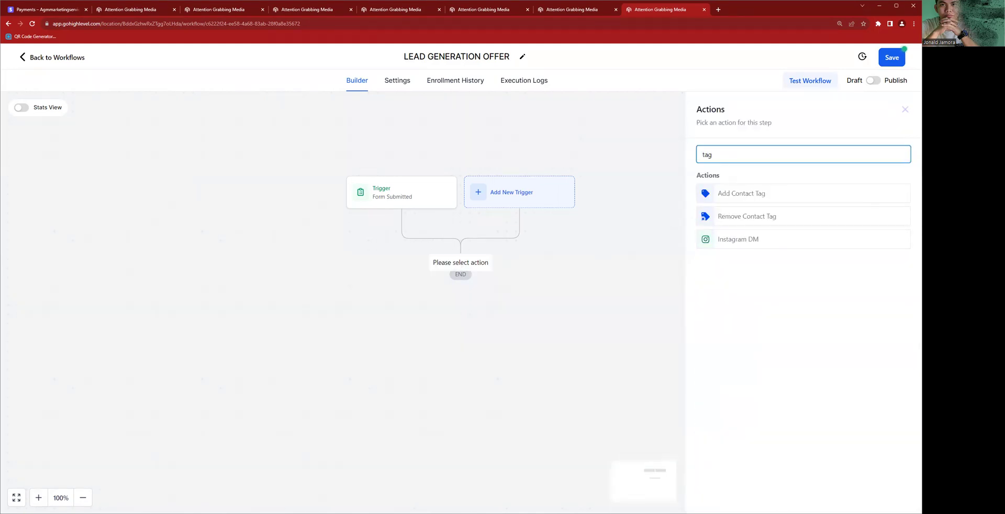
key("ctrl+a")
key("BackSpace")
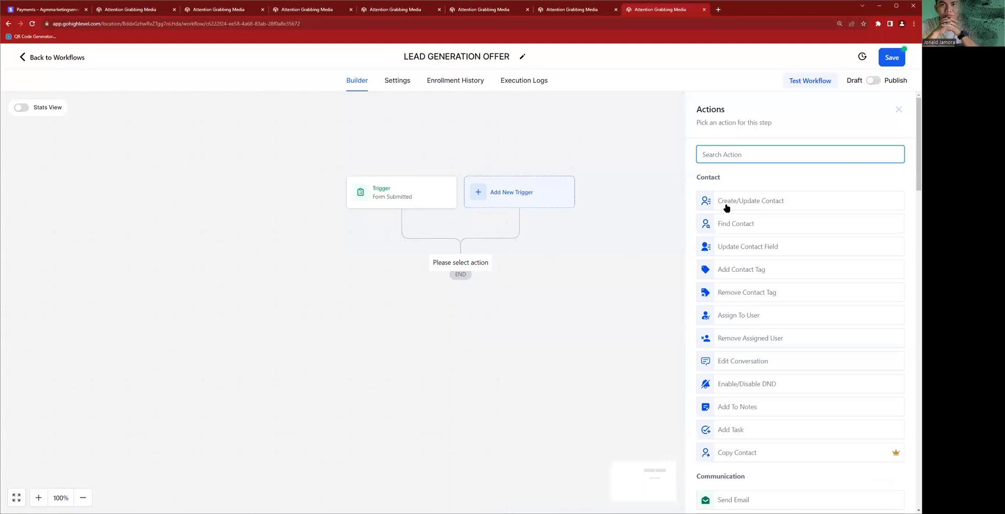
Look through the available workflow action types, from Contact and Communication to Internal Tools, Payments, Marketing and Membership
scroll(758, 247, "down", 7)
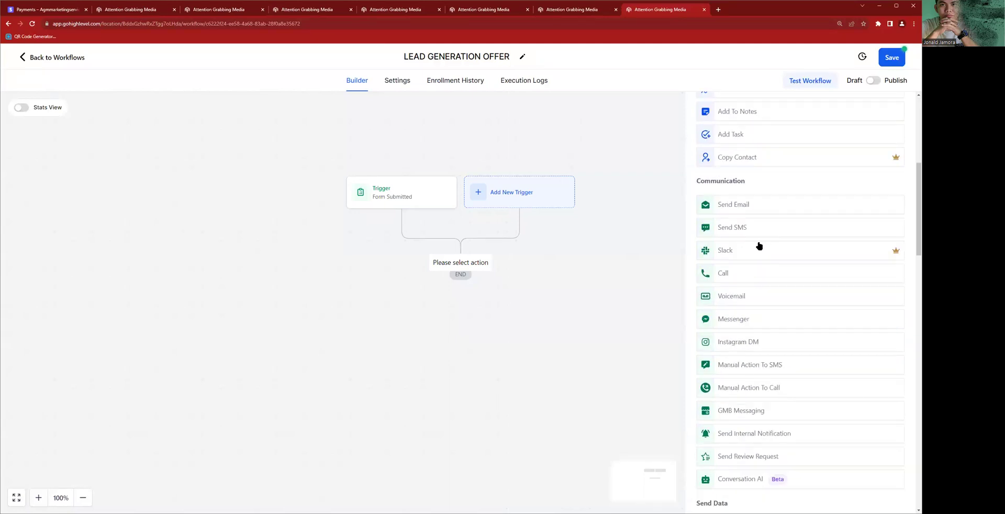
scroll(763, 256, "down", 6)
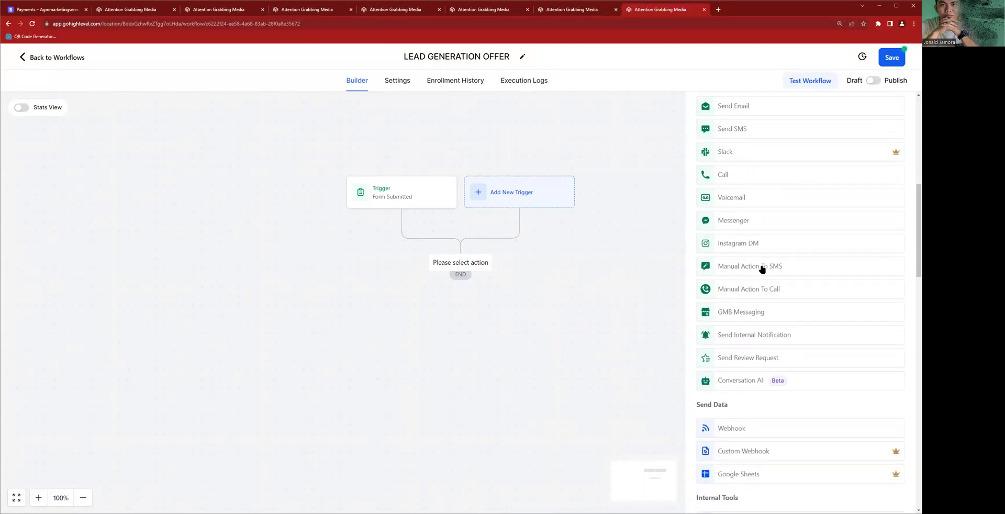
scroll(762, 269, "down", 4)
scroll(760, 267, "up", 2)
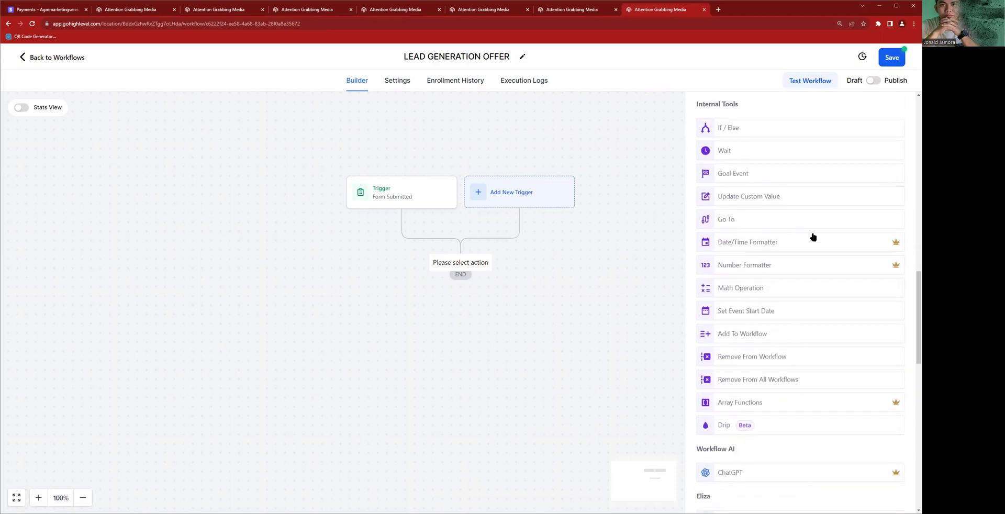
scroll(803, 258, "down", 3)
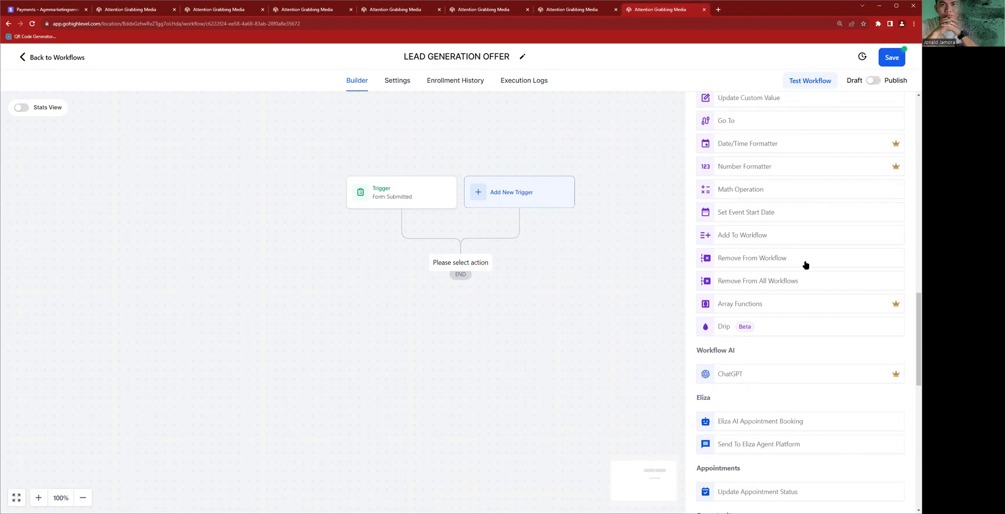
scroll(806, 267, "down", 5)
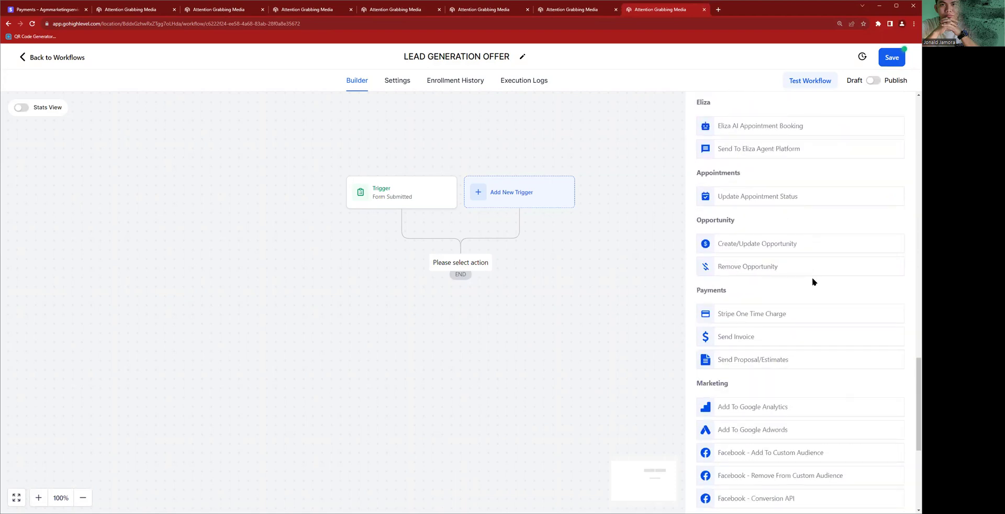
scroll(812, 281, "down", 4)
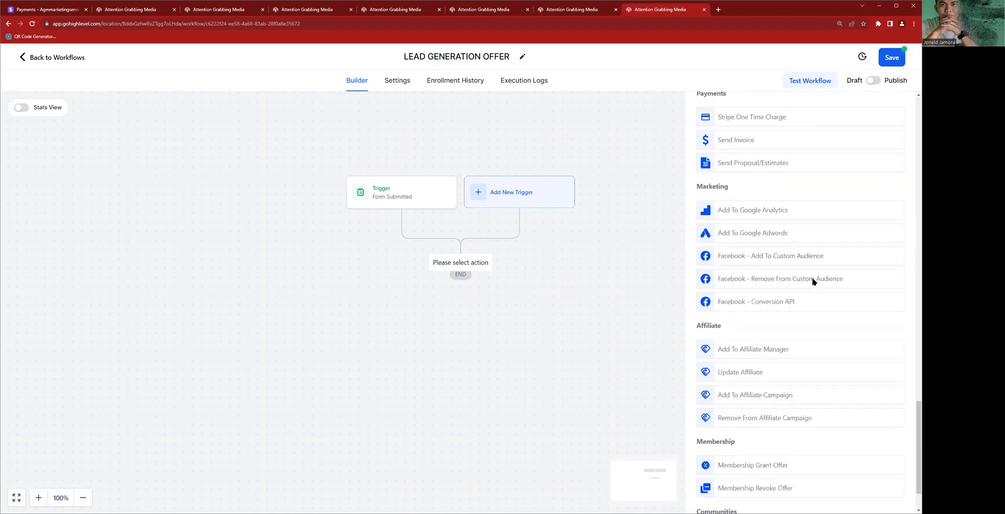
scroll(772, 341, "up", 15)
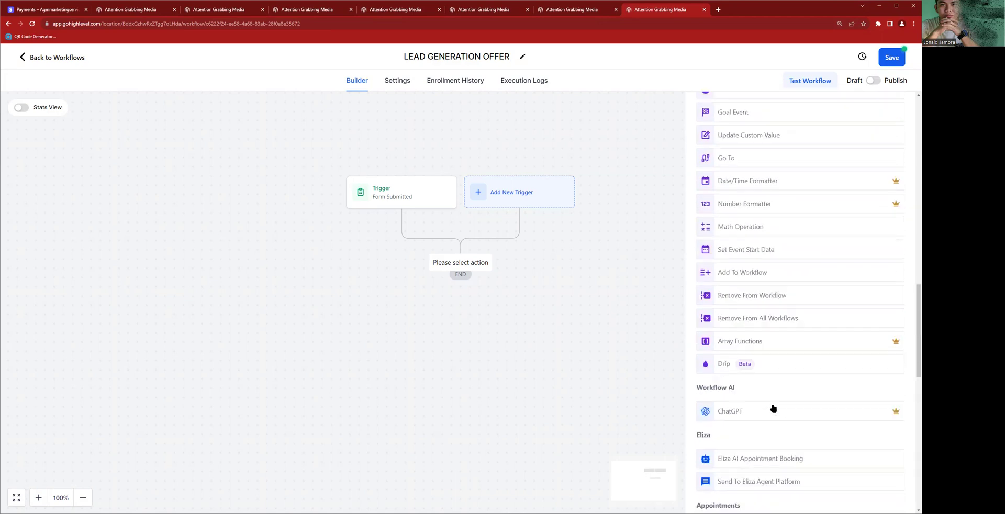
scroll(778, 365, "up", 1)
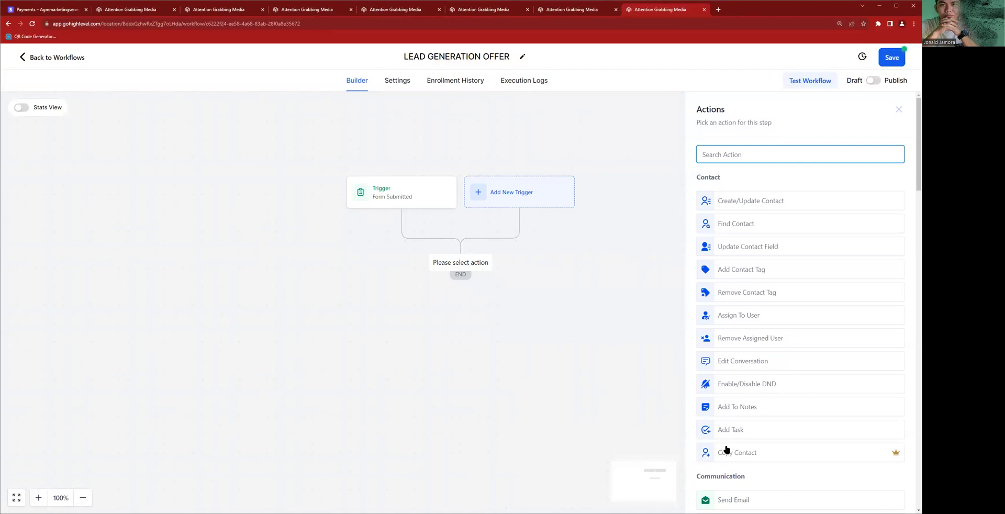
Choose the Add Contact Tag action by searching for "tag", and browse the list of existing tags
type("tag")
left_click(754, 201)
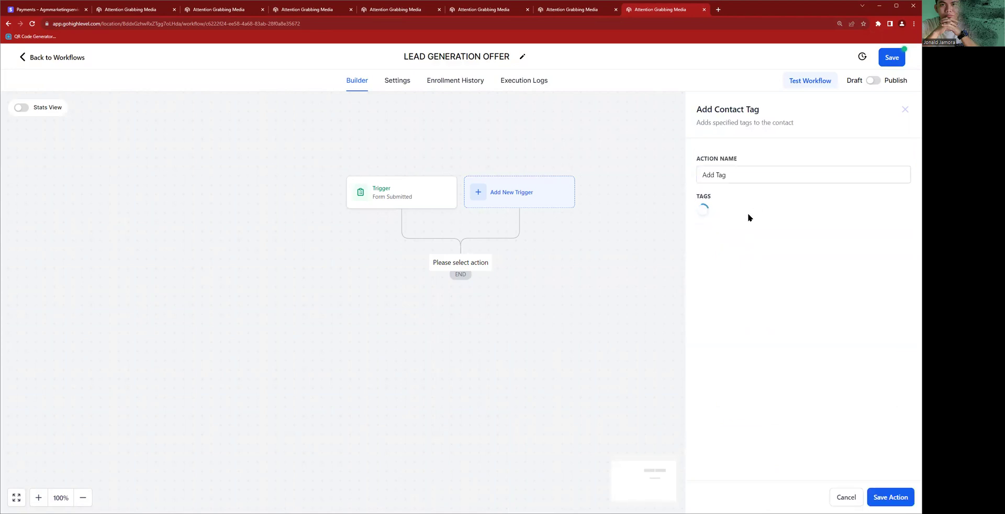
left_click(736, 219)
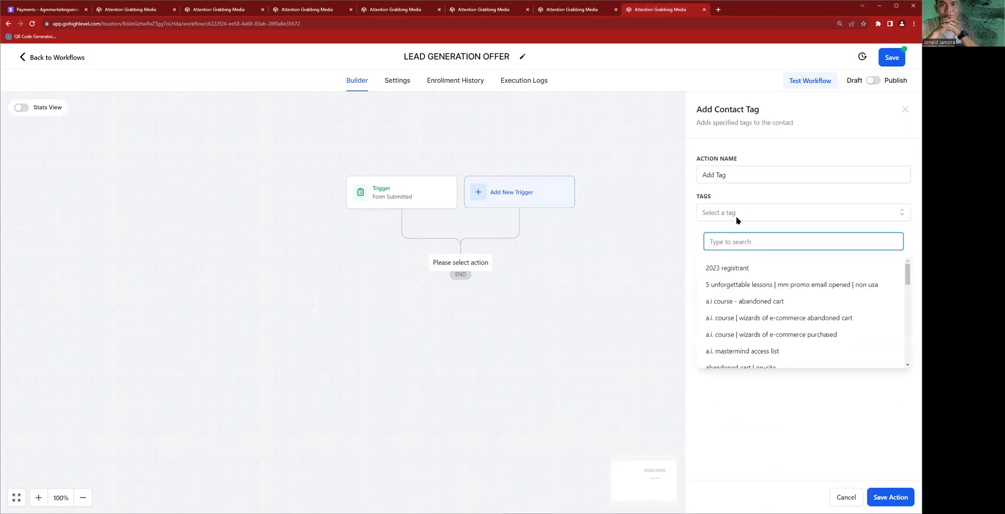
scroll(759, 265, "down", 5)
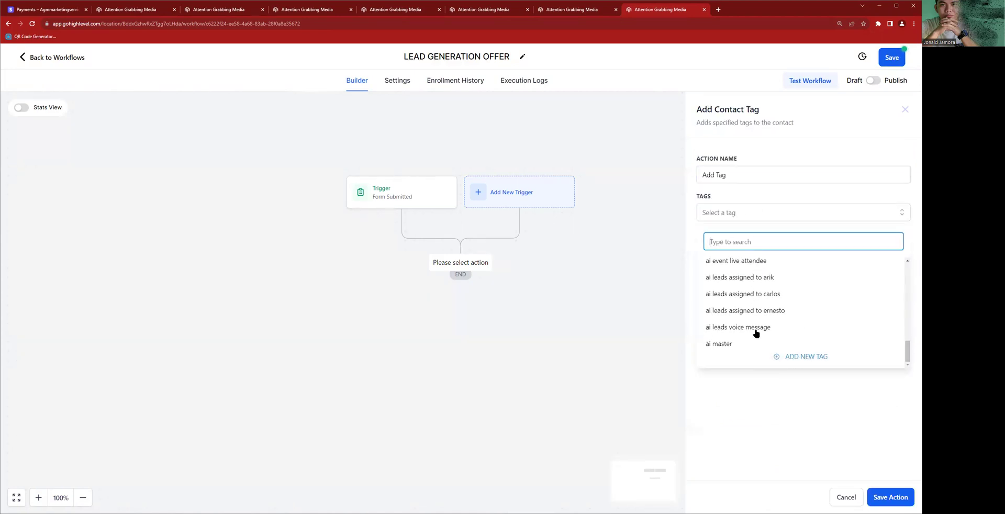
scroll(706, 357, "down", 5)
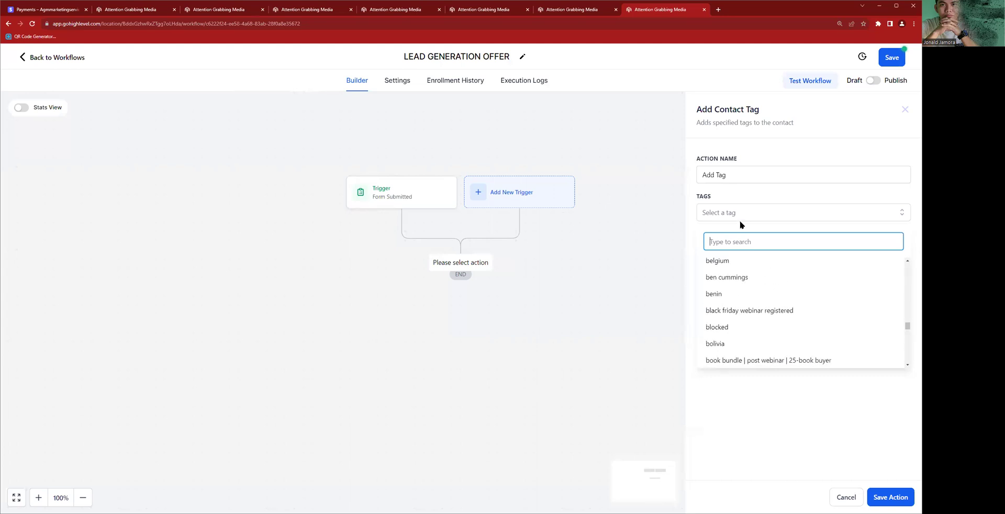
Find the existing demo tag by searching for its owner's first name, assign it to the action and save the action
type("jonald")
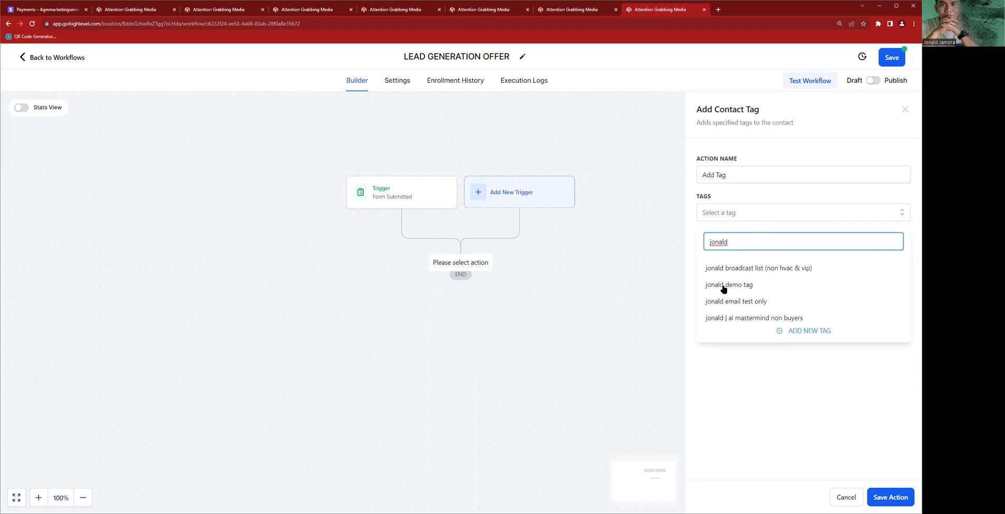
left_click(723, 287)
left_click(741, 249)
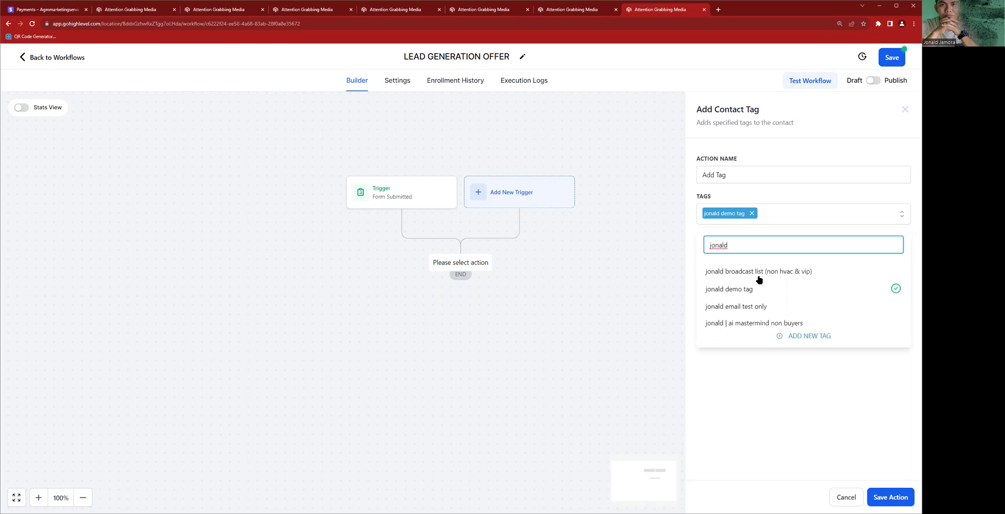
double_click(741, 245)
left_click(761, 407)
left_click(909, 503)
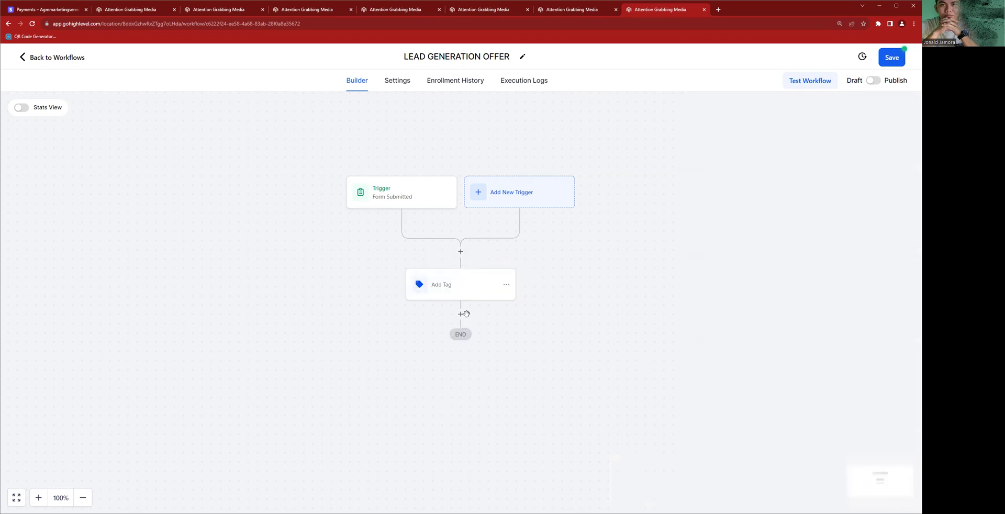
Add a Send Email action after the Add Tag action by searching the actions for "Email"
left_click(460, 314)
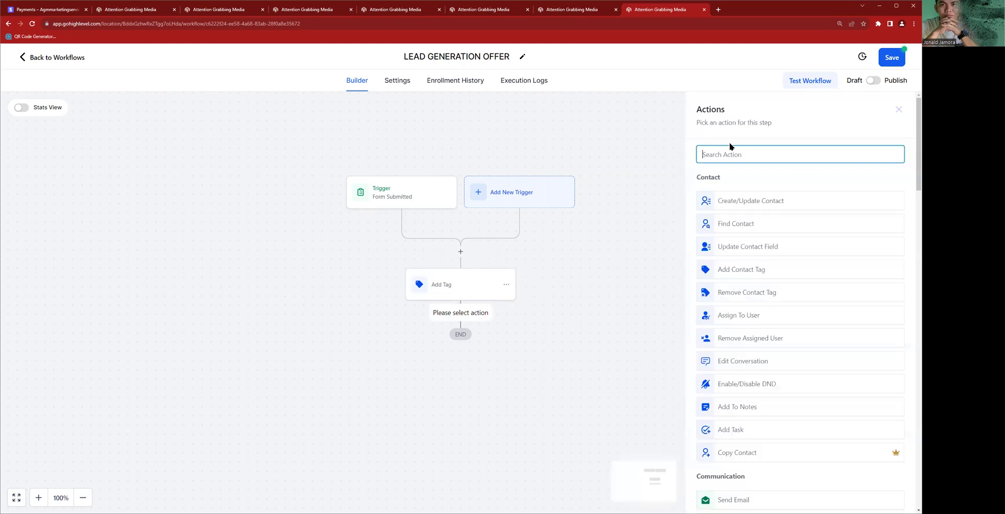
type("Email")
left_click(746, 194)
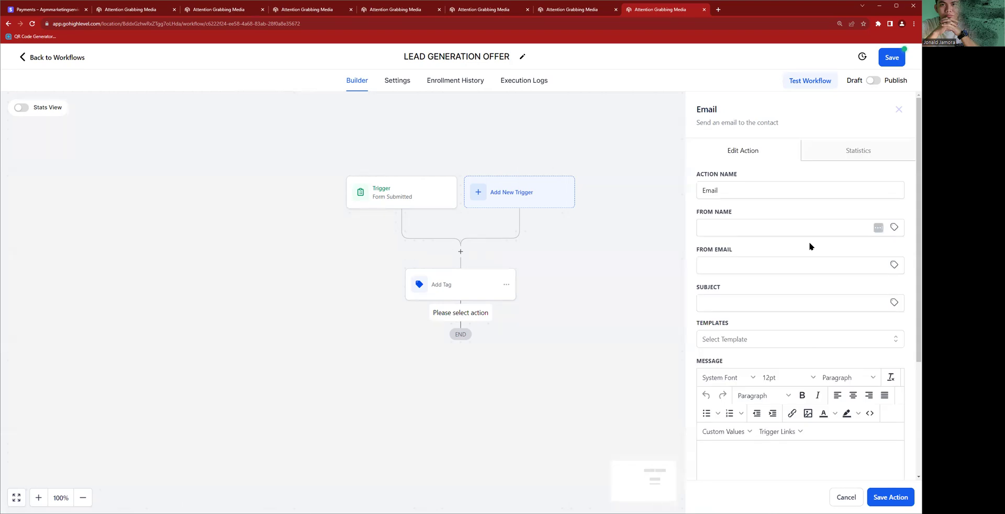
Apply New Nurture Email Template to the email action, and replace it with the Marketing Magic, announcement_3 foreign template
left_click(834, 340)
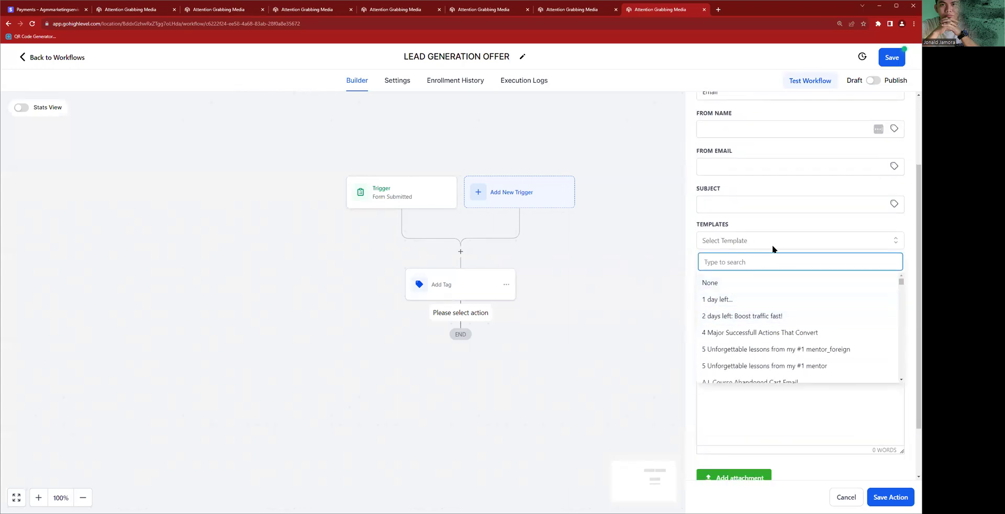
scroll(733, 341, "down", 10)
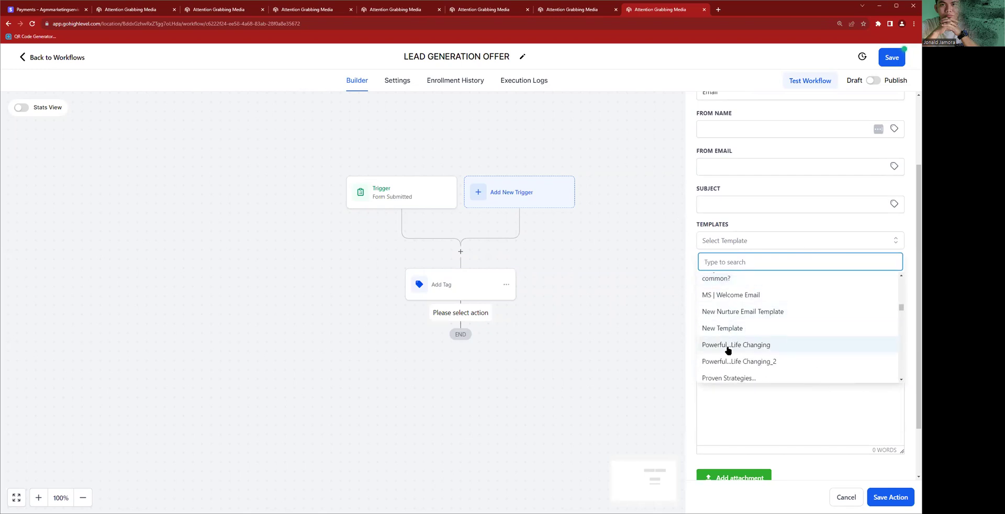
left_click(733, 312)
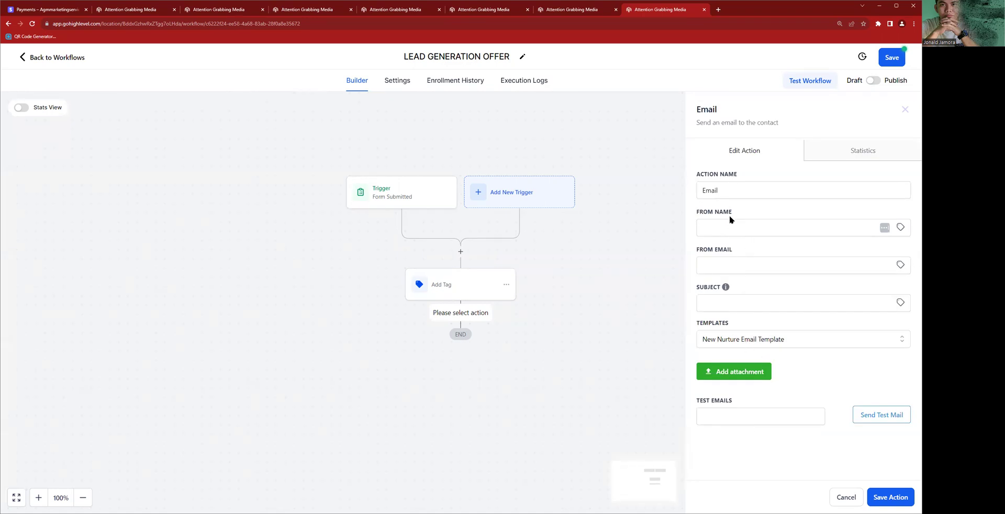
left_click(754, 339)
scroll(782, 397, "down", 5)
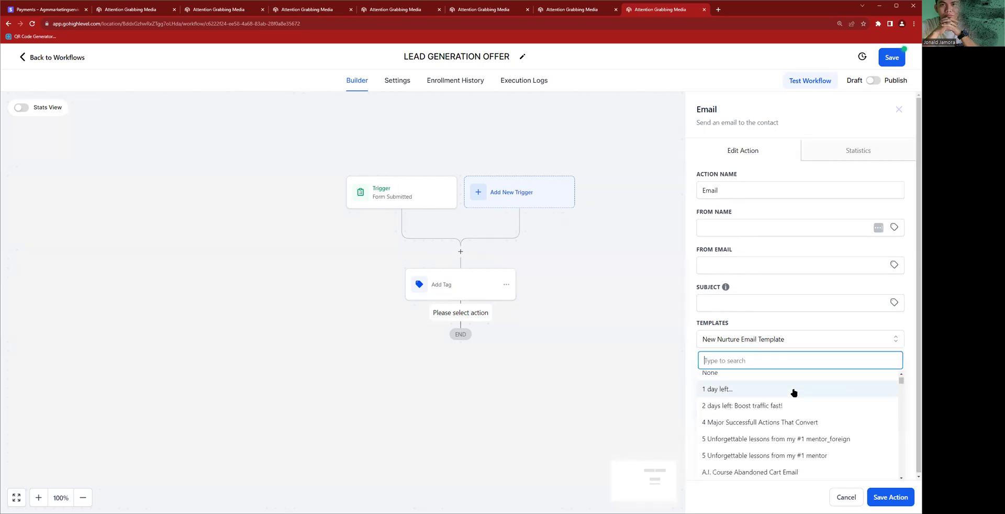
scroll(792, 415, "down", 3)
left_click(737, 422)
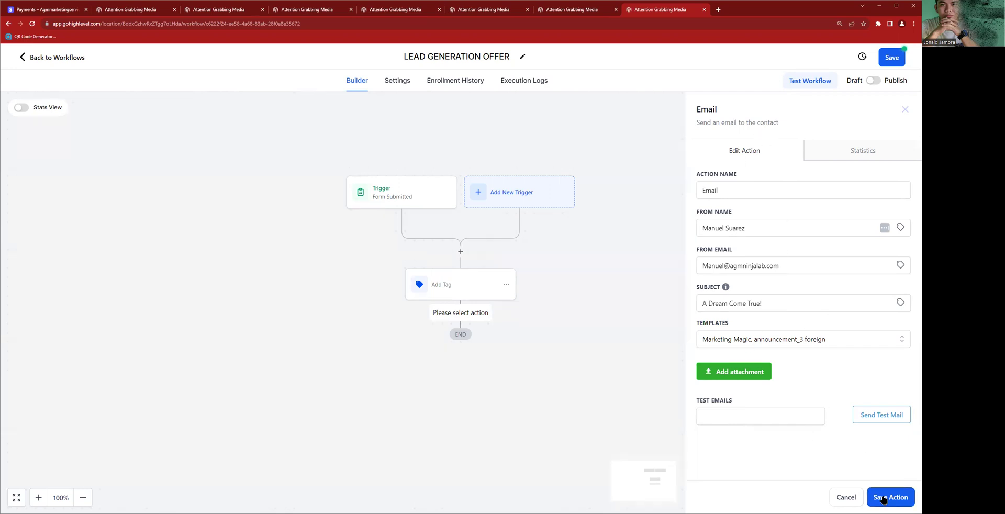
Set the email template to None and fill in From Name with "sender name here" and From Email with "email here"
left_click(799, 340)
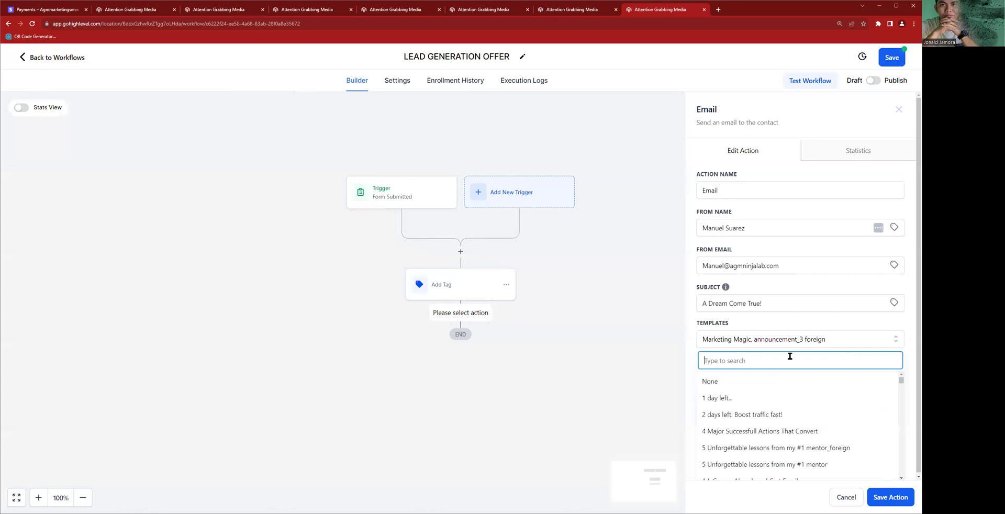
left_click(748, 383)
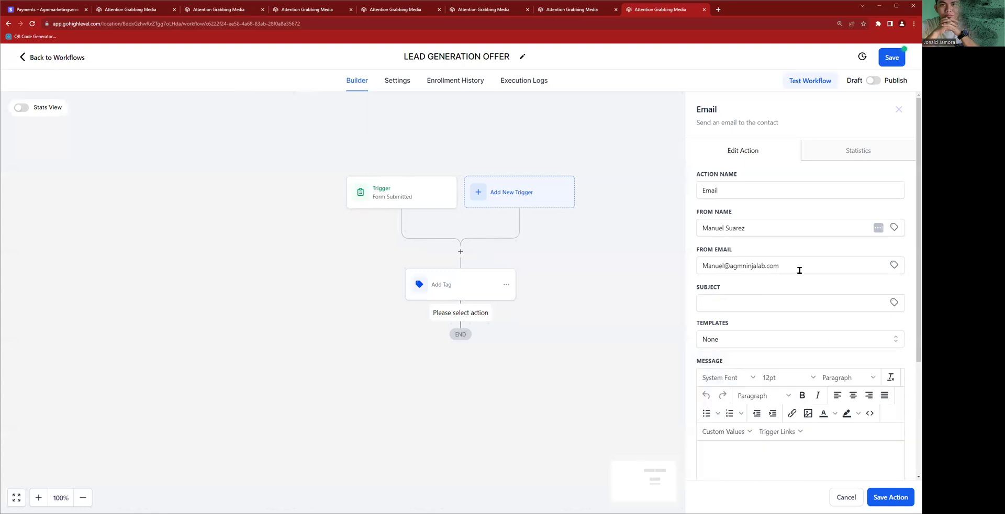
triple_click(777, 224)
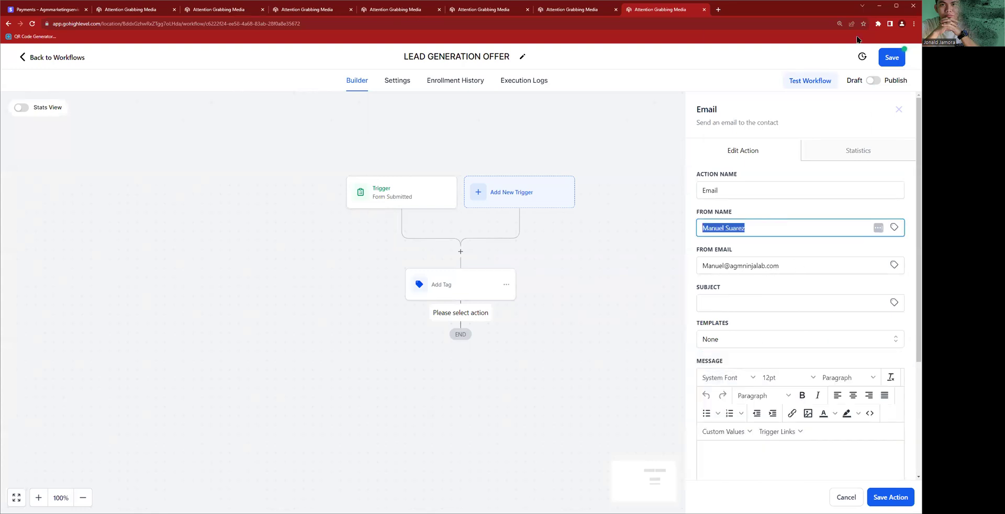
key("ctrl+d")
type("sender name here")
left_click(758, 262)
key("ctrl+a")
type("email her")
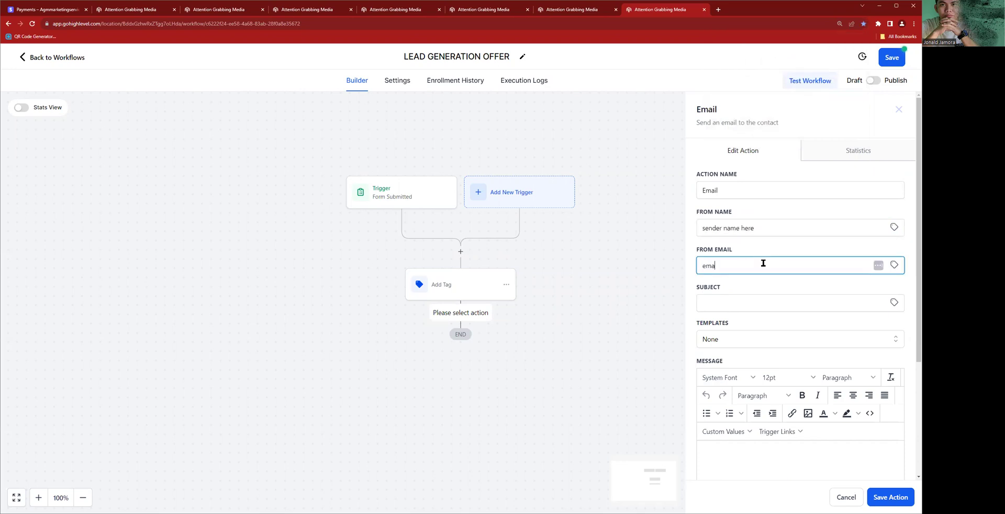
Enter the placeholder text "sadassdadas" as the email's subject and "gasdadasda" as its message
left_click(718, 300)
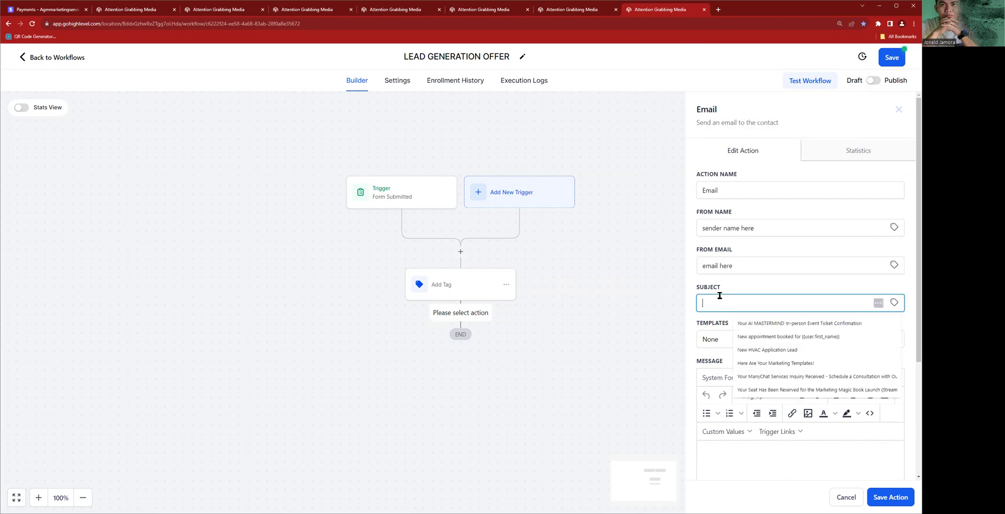
left_click(718, 321)
key("ctrl+a")
type("sadassdadas")
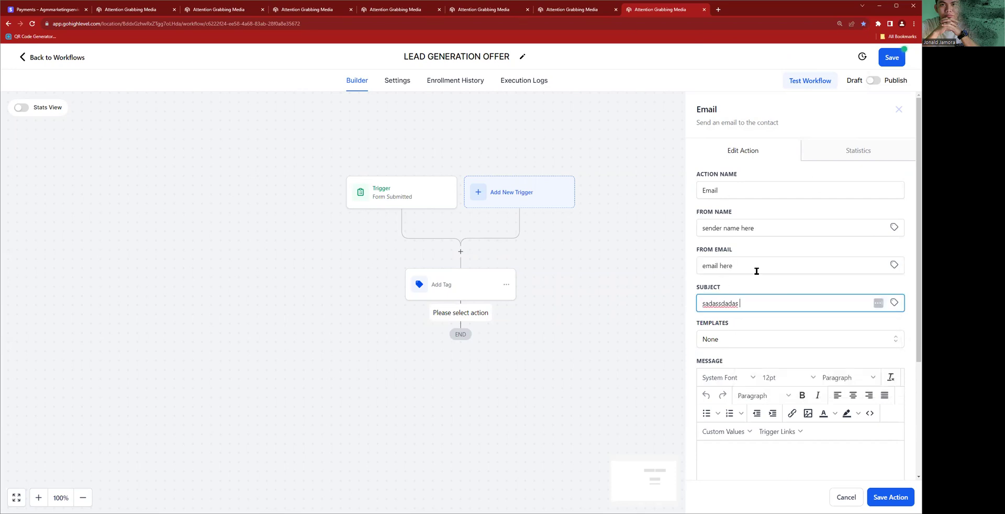
scroll(722, 298, "down", 3)
left_click(782, 299)
type("gasdadasda")
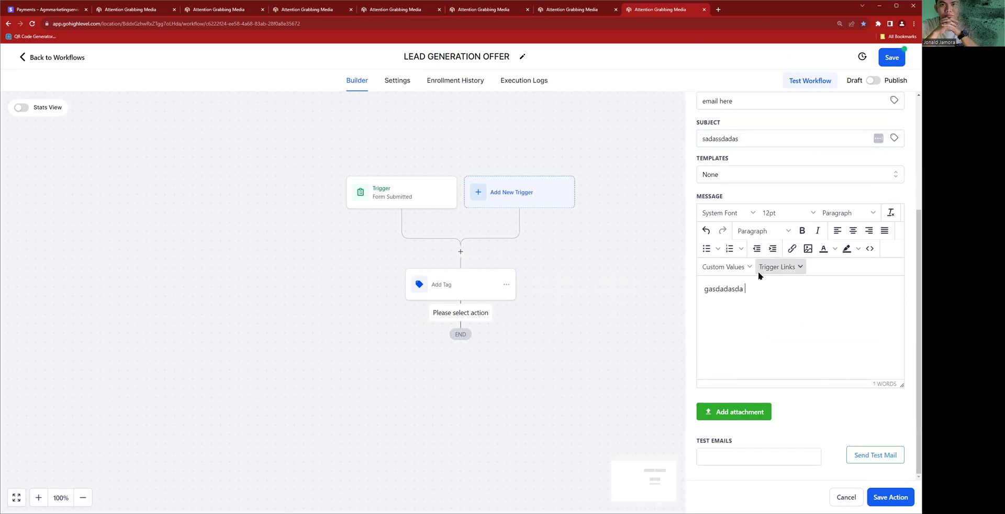
Apply the template "Email #1 virtual Confirmation of AI Mastermind virtual purchase" to the email action
left_click(784, 174)
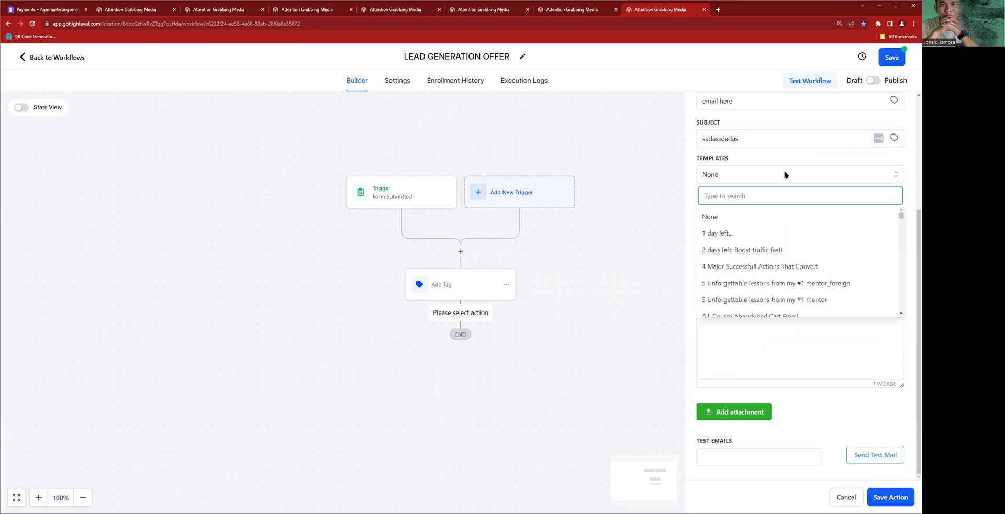
scroll(751, 267, "down", 5)
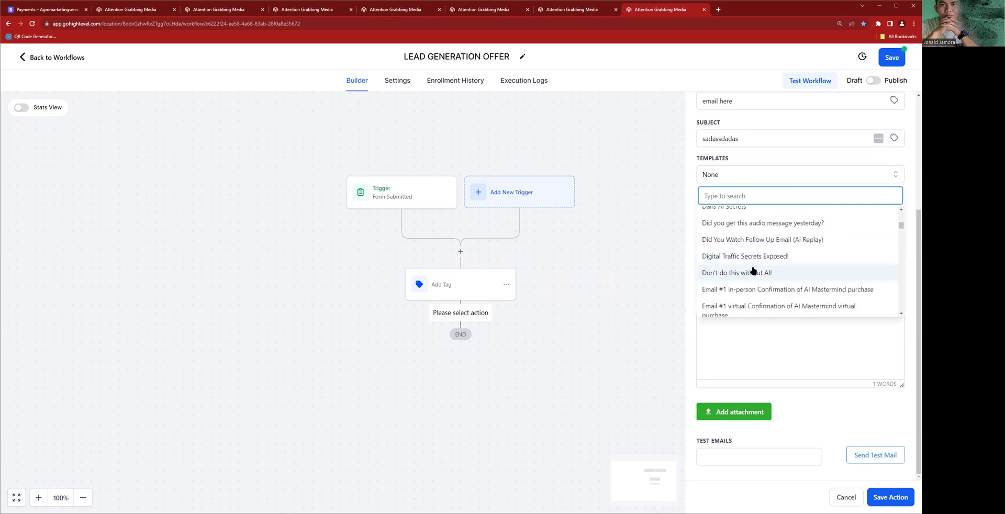
left_click(742, 299)
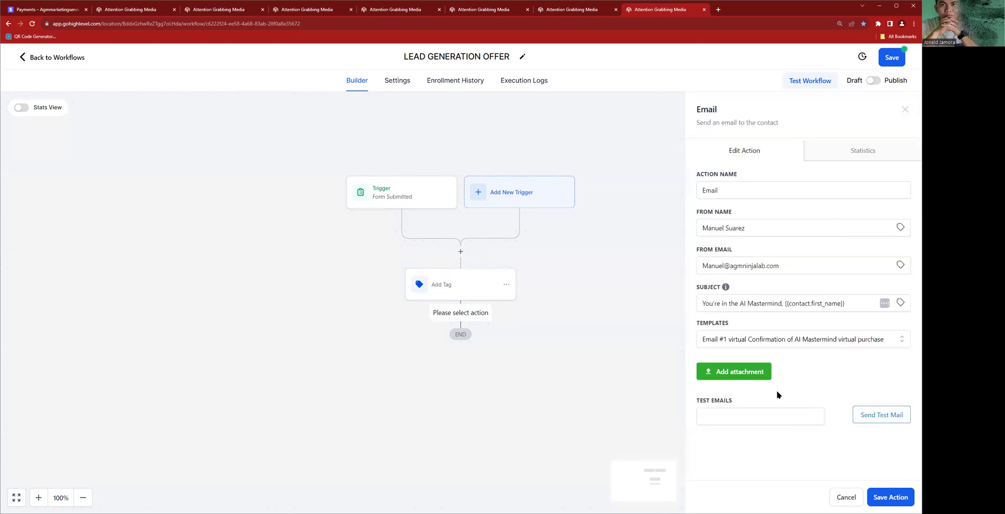
Save the email action and add a Send SMS action directly after it in the workflow
left_click(881, 501)
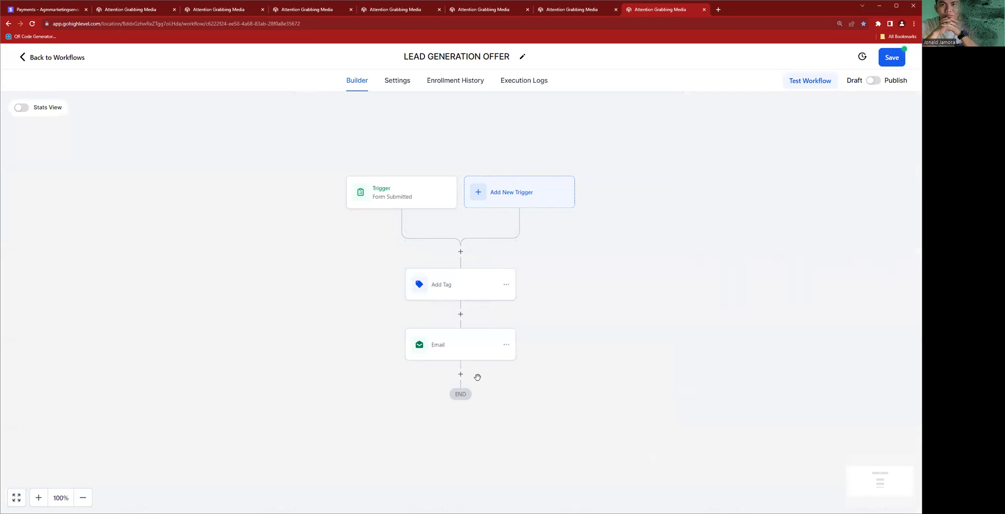
left_click(460, 374)
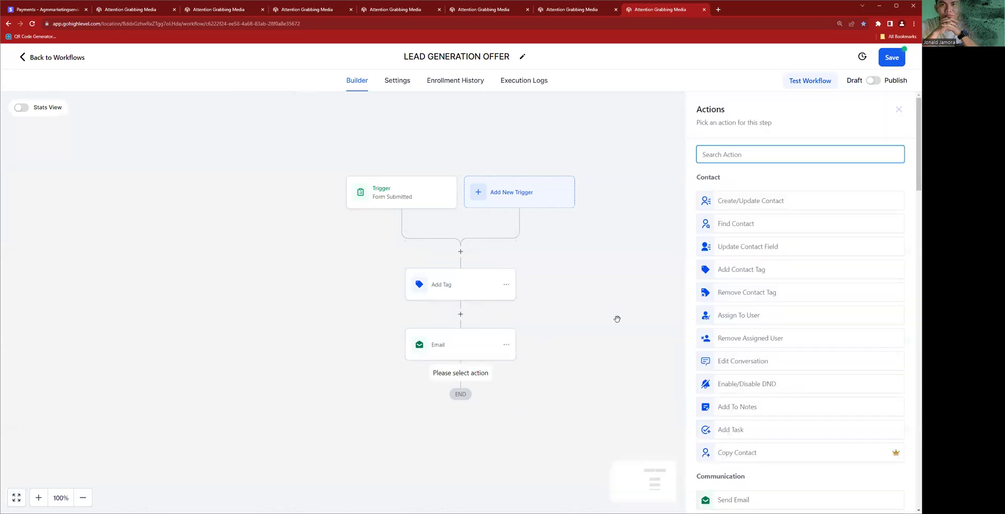
type("SMS")
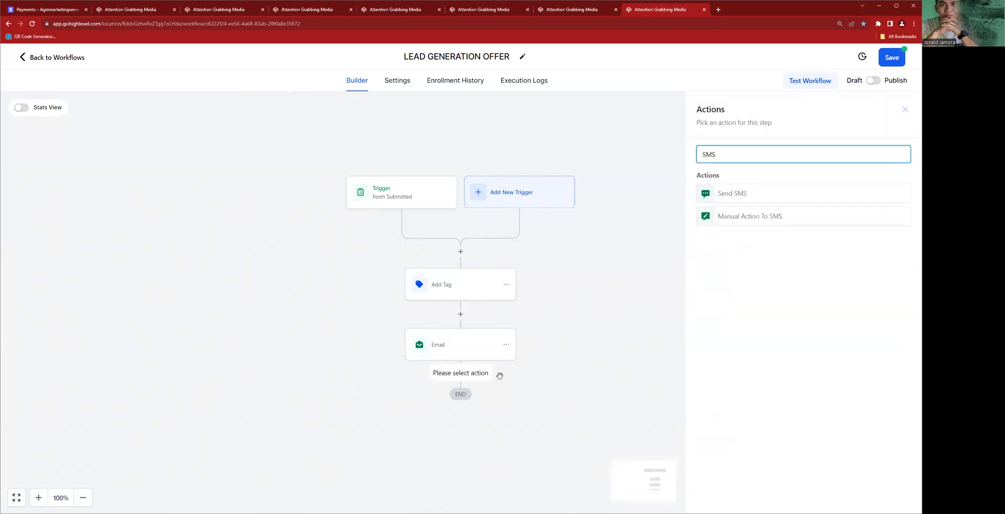
left_click(737, 194)
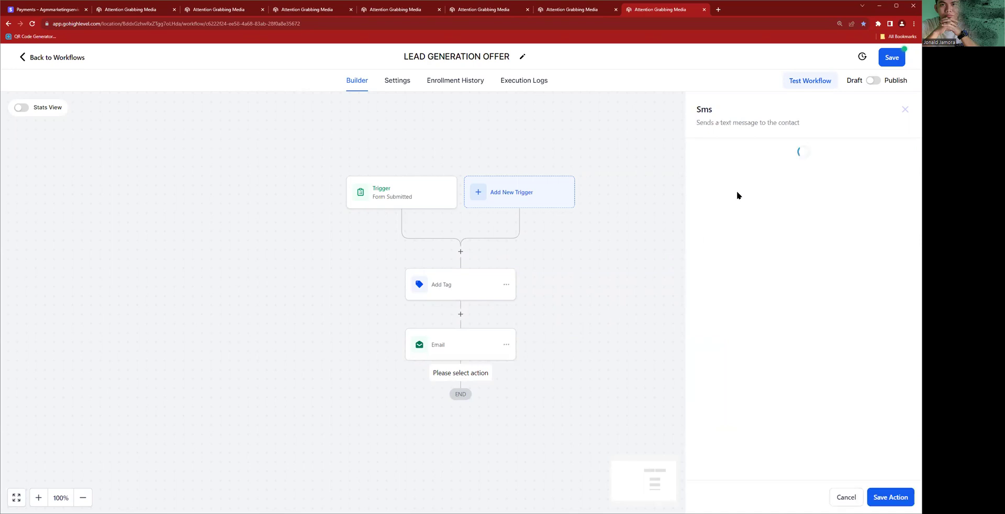
Apply the template "Final Interview job application" to the SMS action
left_click(746, 228)
scroll(746, 300, "down", 8)
scroll(741, 295, "up", 4)
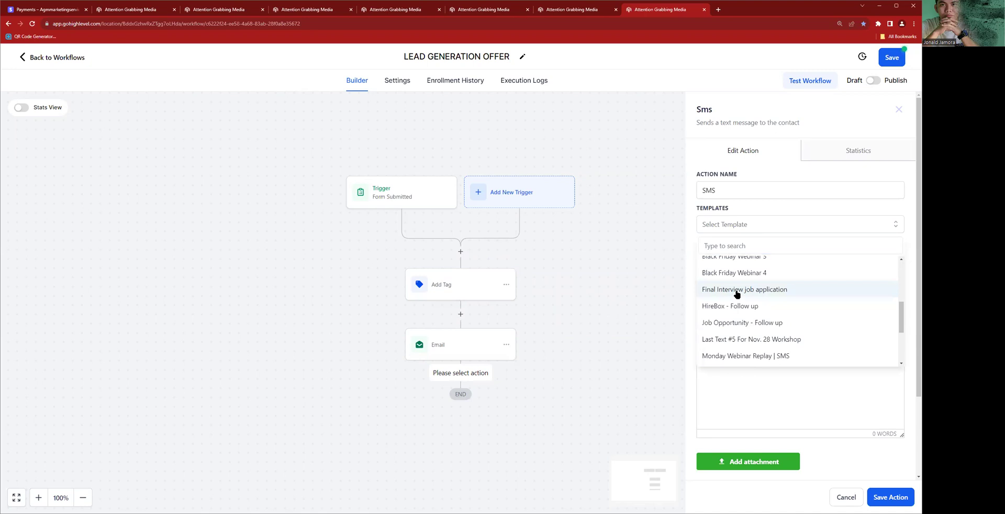
left_click(736, 291)
Set the SMS template to None, enter the placeholder message "jdakjsdkjashdkjas", and save the action
left_click(758, 230)
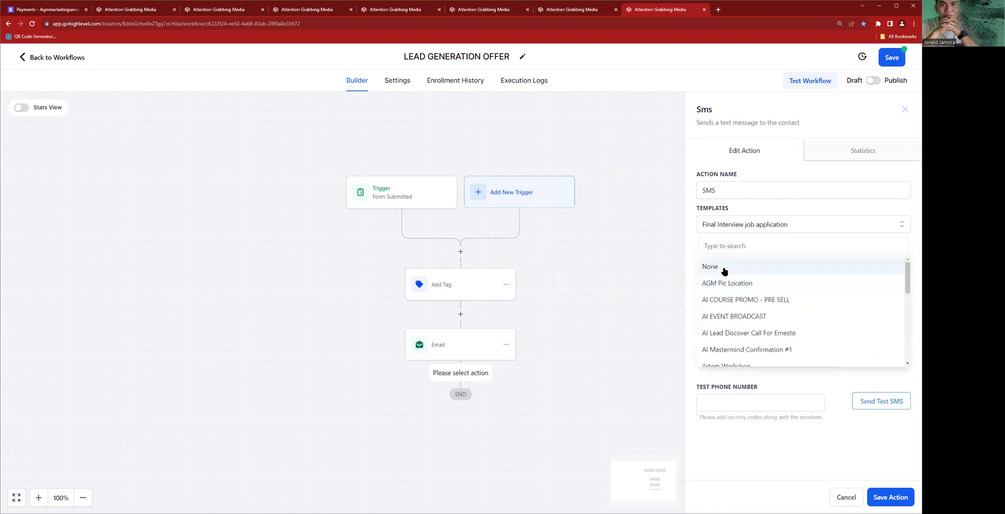
left_click(728, 267)
left_click(756, 309)
type("jdakjsdkjashdkjas")
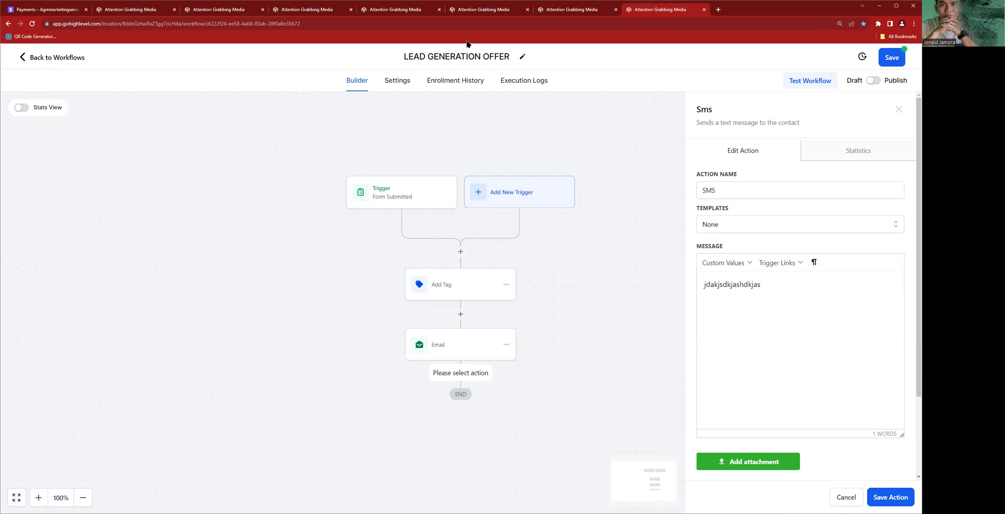
left_click(886, 497)
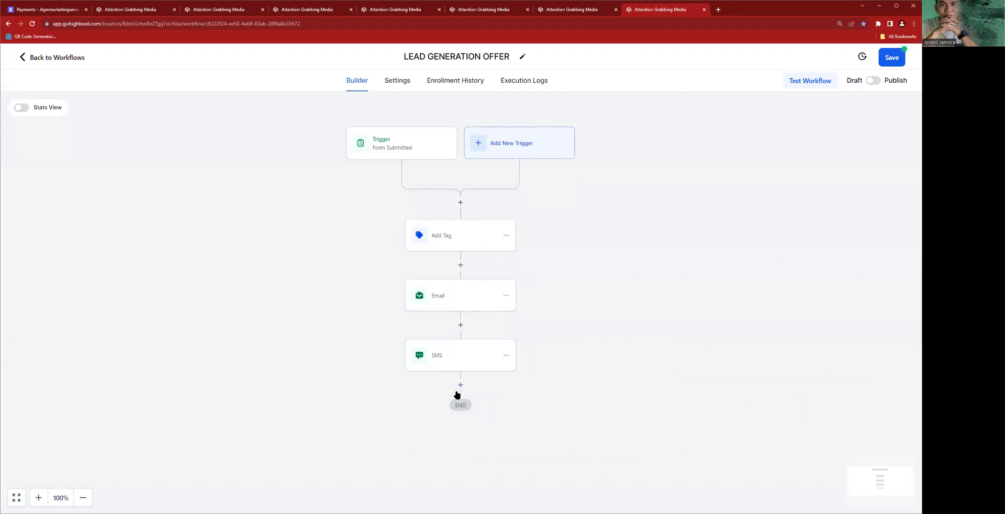
left_click(459, 384)
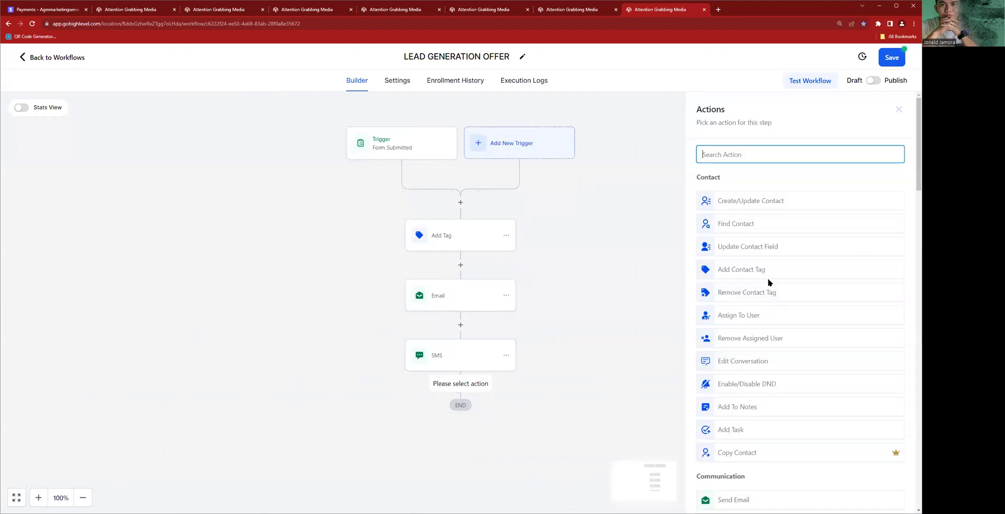
type("intern")
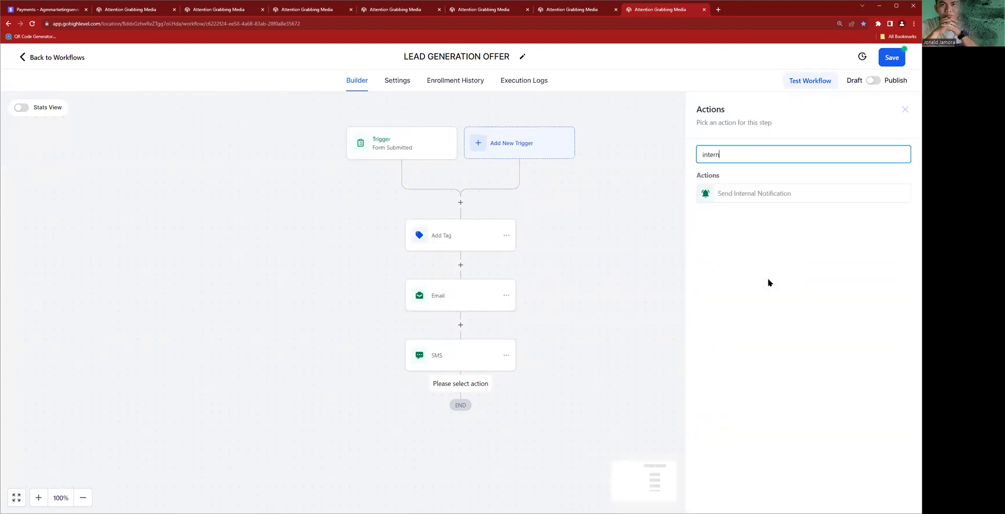
left_click(518, 375)
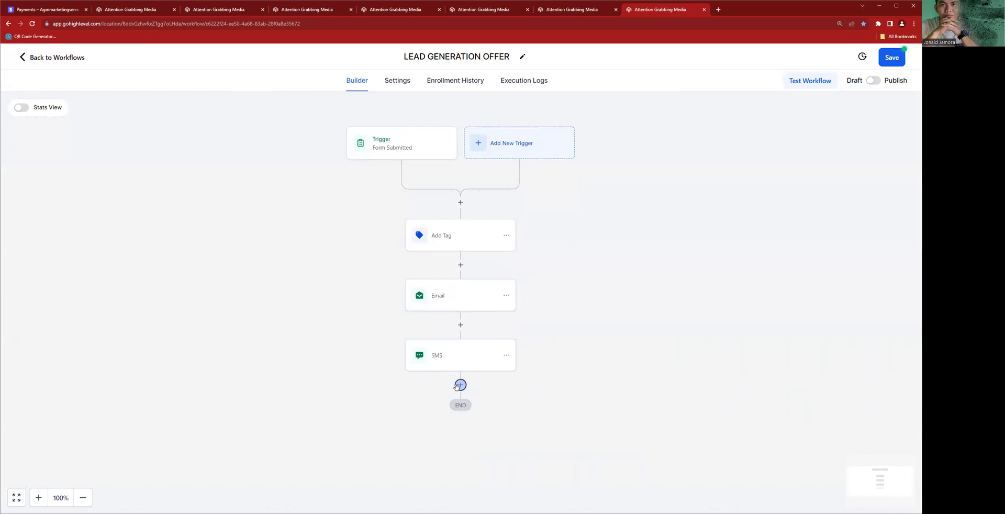
Add a Send Internal Notification action after the SMS action and set its type of notification to SMS
left_click(459, 382)
type("inter")
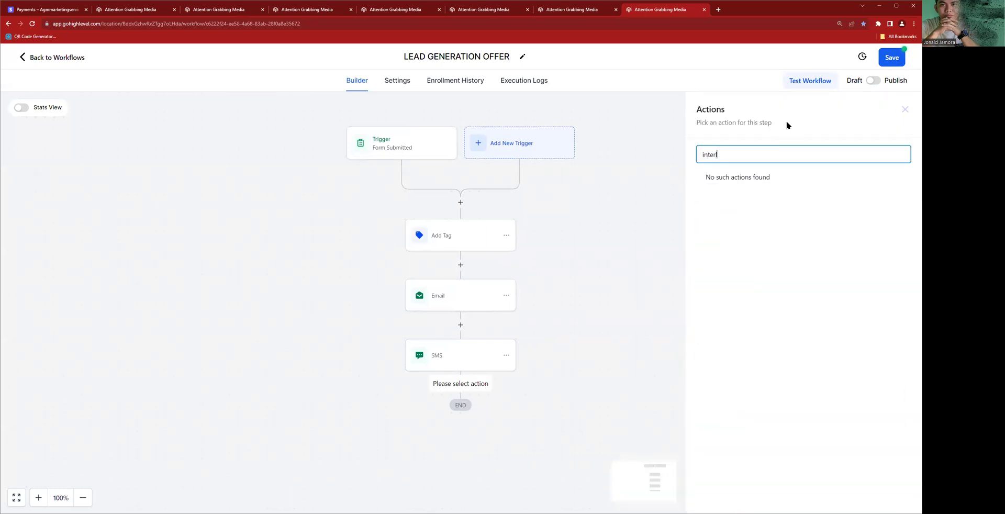
left_click(768, 195)
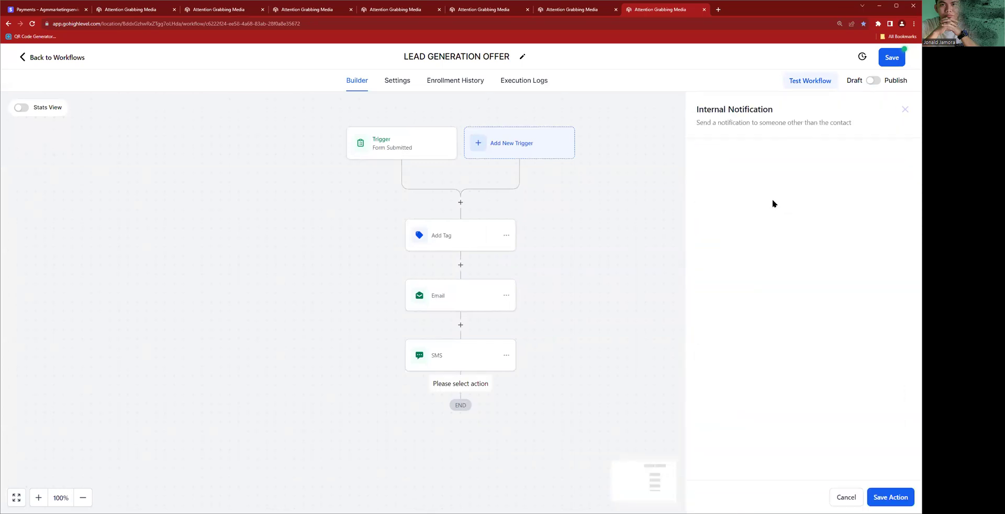
left_click(743, 213)
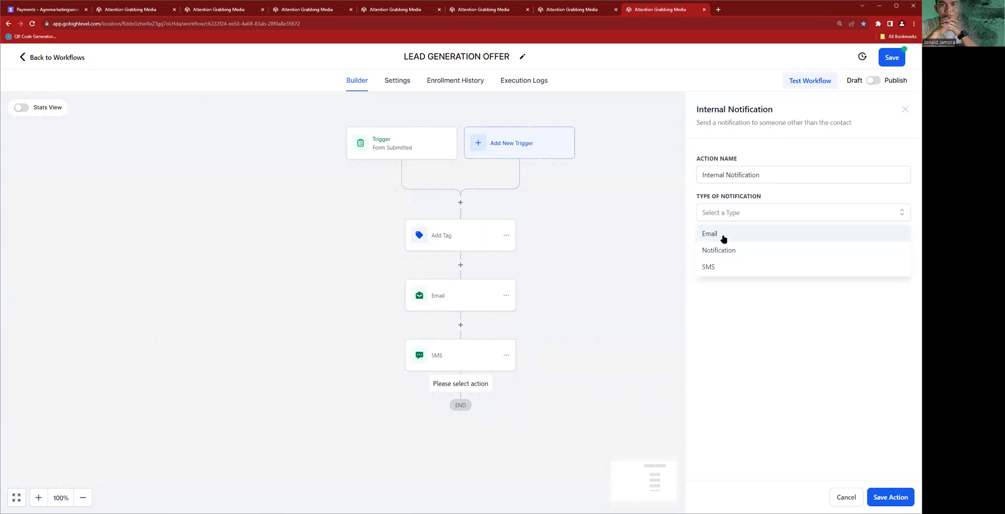
left_click(731, 250)
left_click(747, 220)
left_click(731, 271)
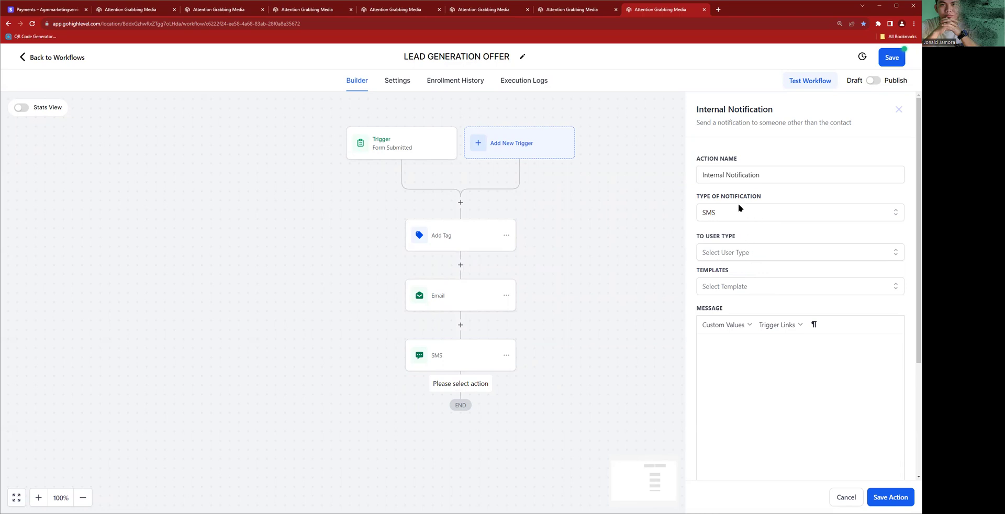
Set the internal notification's user type to Custom Number and open its number for entry
left_click(717, 252)
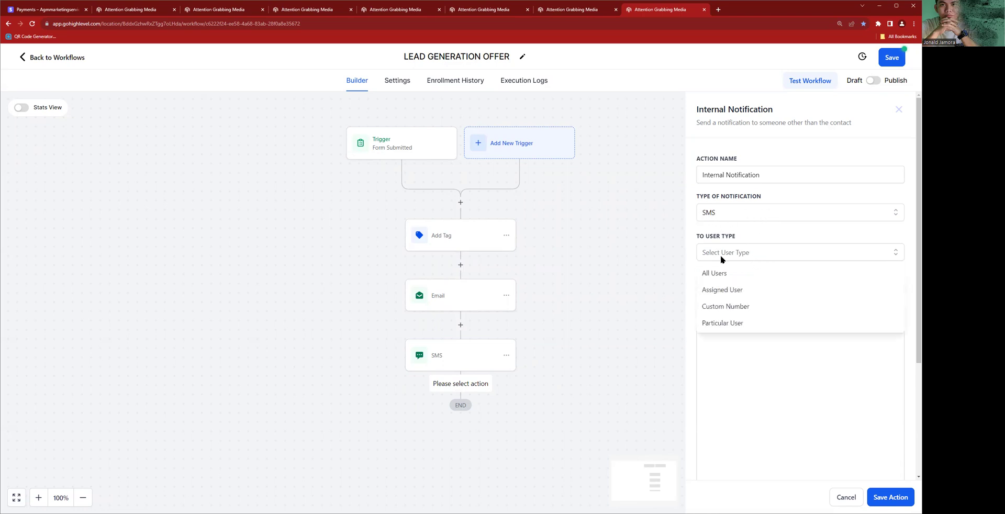
left_click(725, 311)
left_click(740, 290)
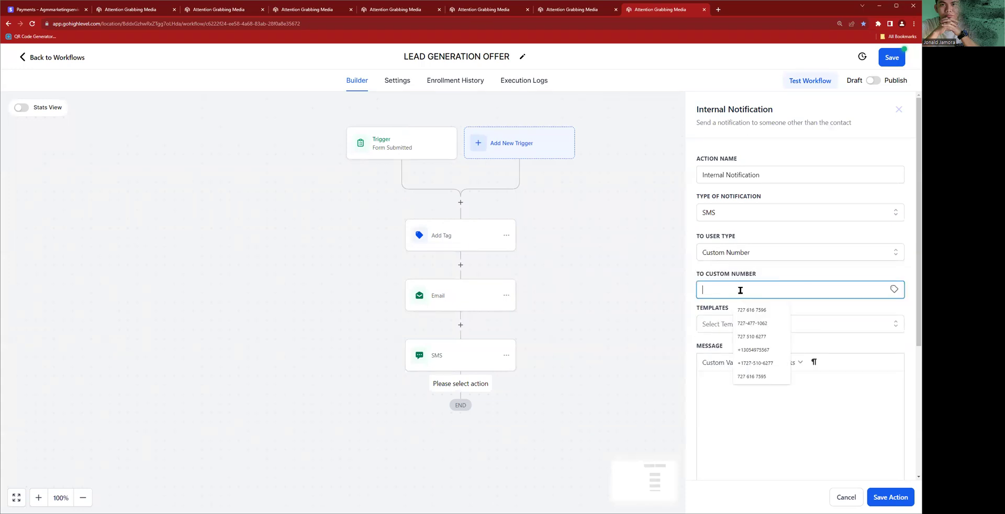
Change the notification's user type to Particular User, browse the selectable users, and try selecting AGM Customer Service
left_click(747, 253)
left_click(741, 321)
left_click(756, 291)
scroll(757, 337, "down", 4)
scroll(767, 340, "up", 2)
scroll(751, 298, "down", 3)
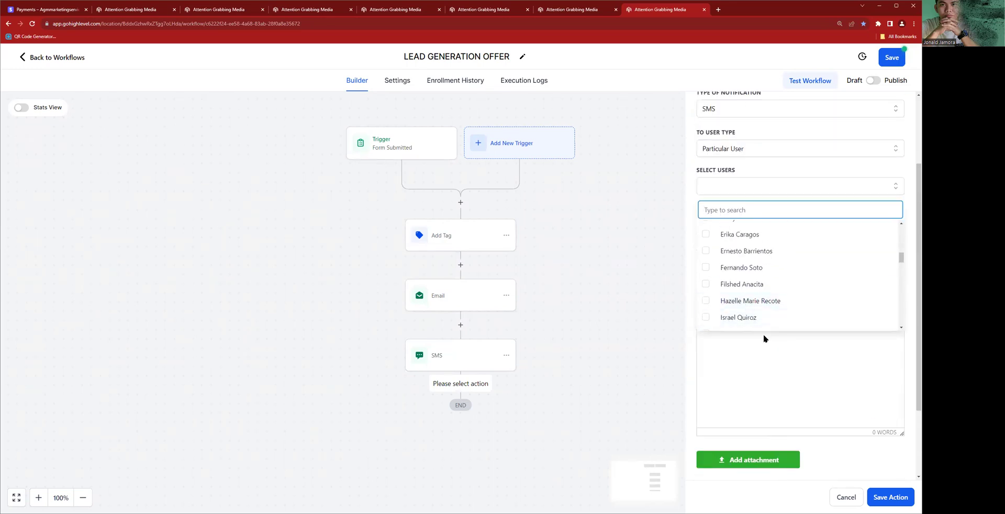
scroll(767, 313, "down", 3)
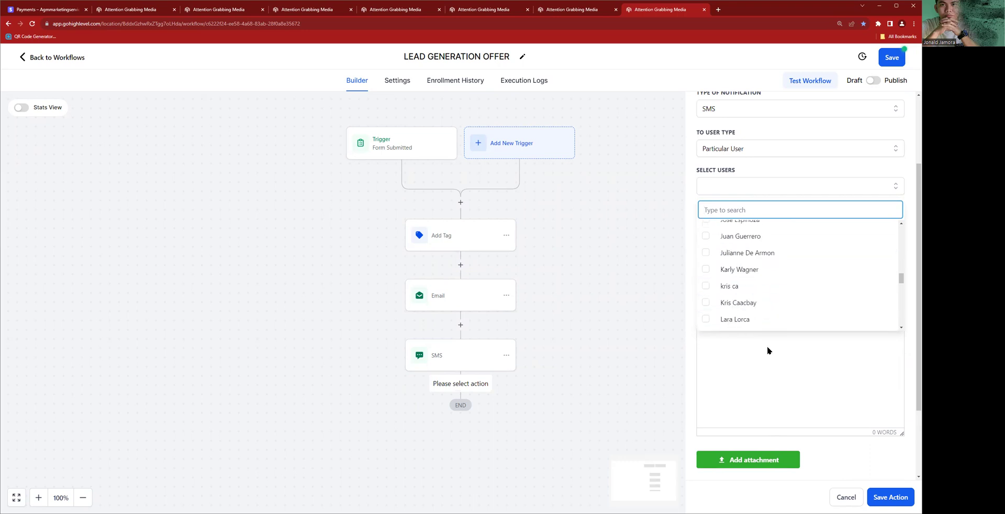
left_click(761, 188)
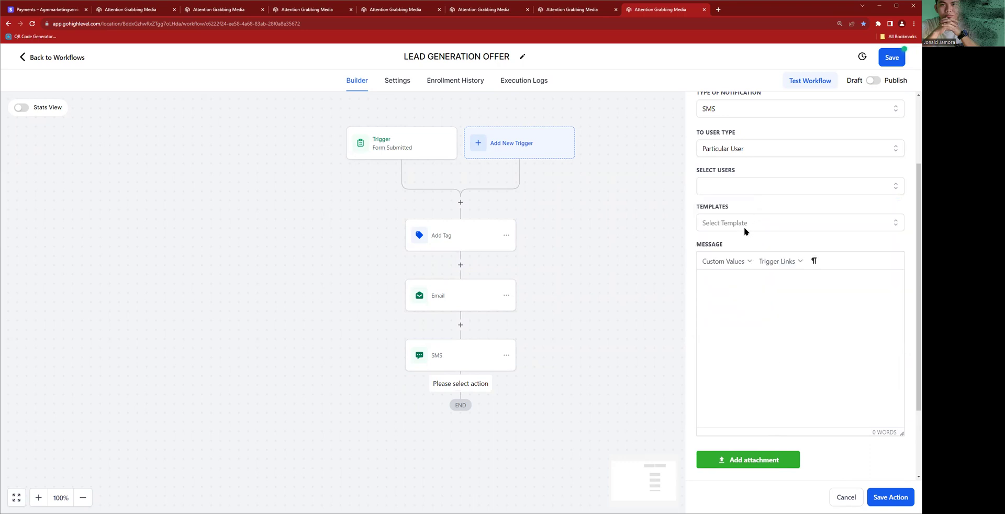
left_click(743, 185)
scroll(759, 244, "up", 2)
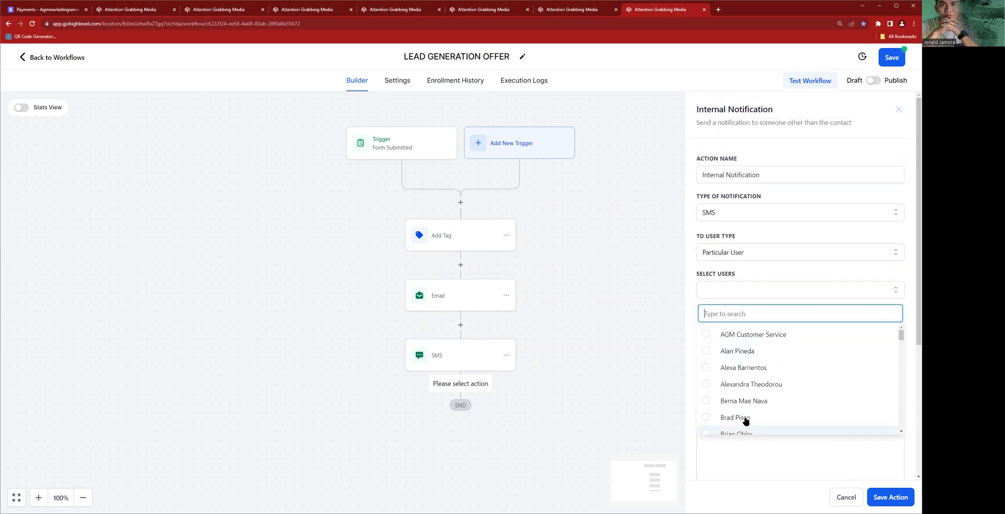
left_click(718, 335)
left_click(738, 417)
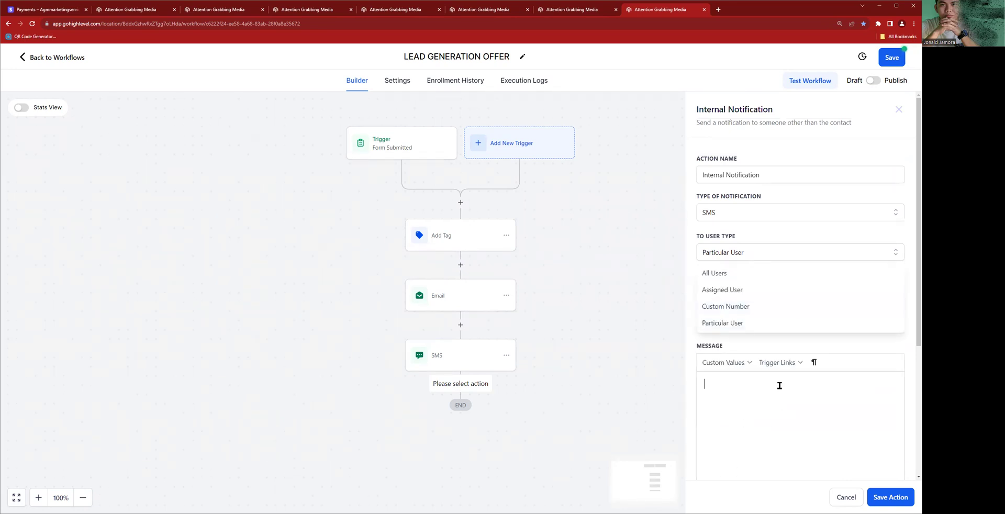
Set the internal notification's user type to All Users and its template to None
left_click(727, 276)
left_click(758, 285)
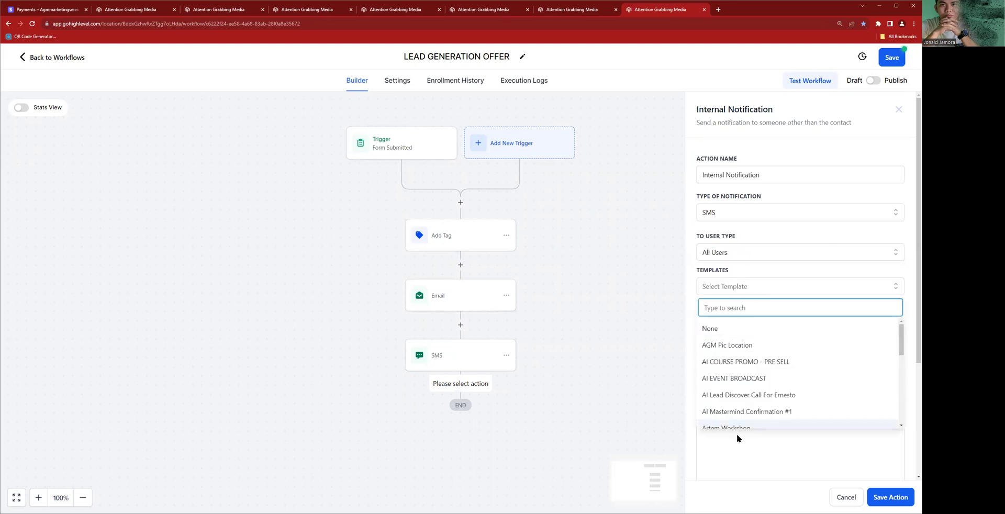
left_click(745, 329)
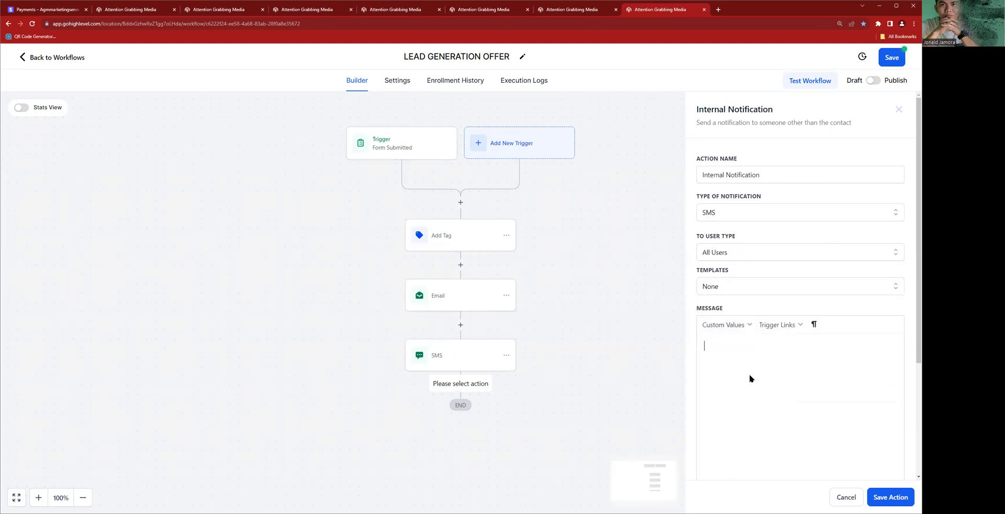
Write the notification message's greeting as "HELLO {{user.first_name}}!", using the user's First Name custom value
scroll(749, 372, "down", 2)
left_click(773, 322)
type("HELLO")
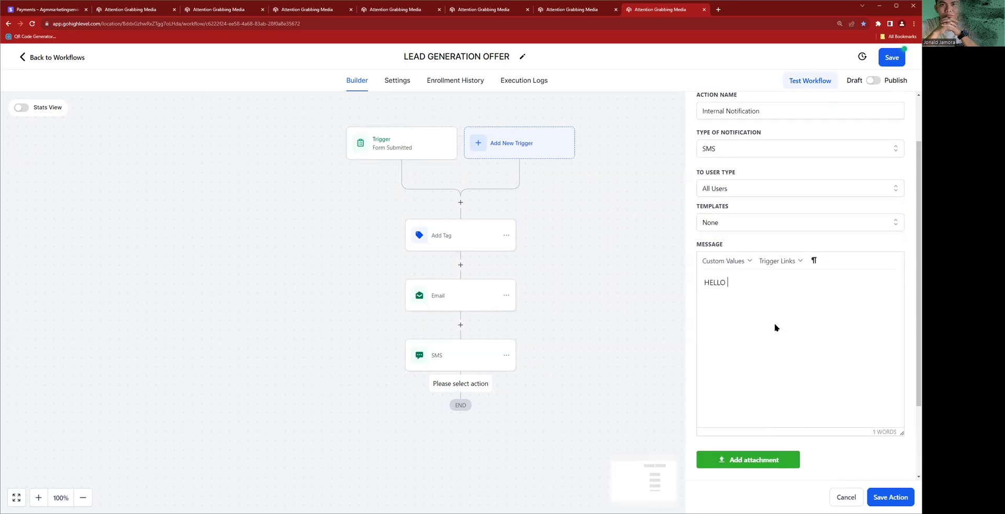
left_click(724, 260)
mouse_move(743, 284)
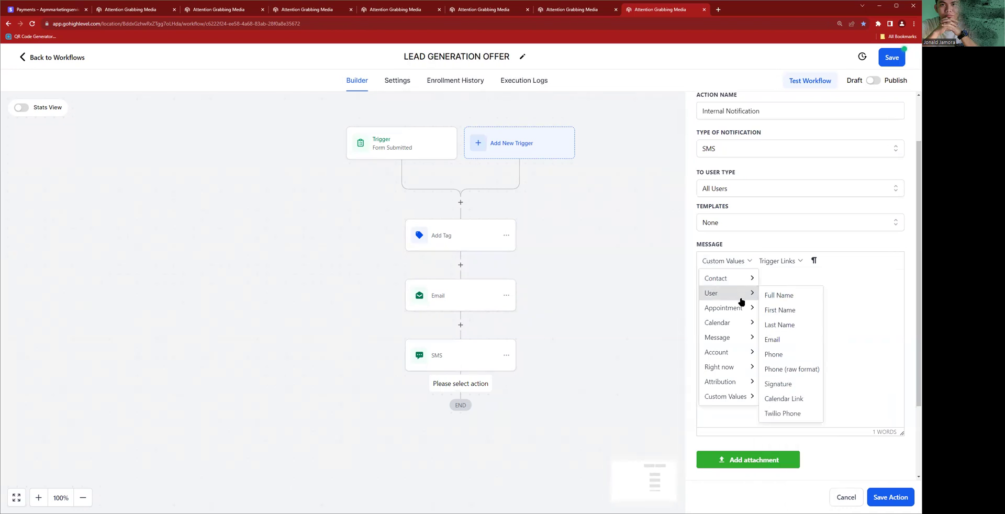
mouse_move(751, 309)
left_click(778, 310)
left_click_drag(804, 286, 730, 287)
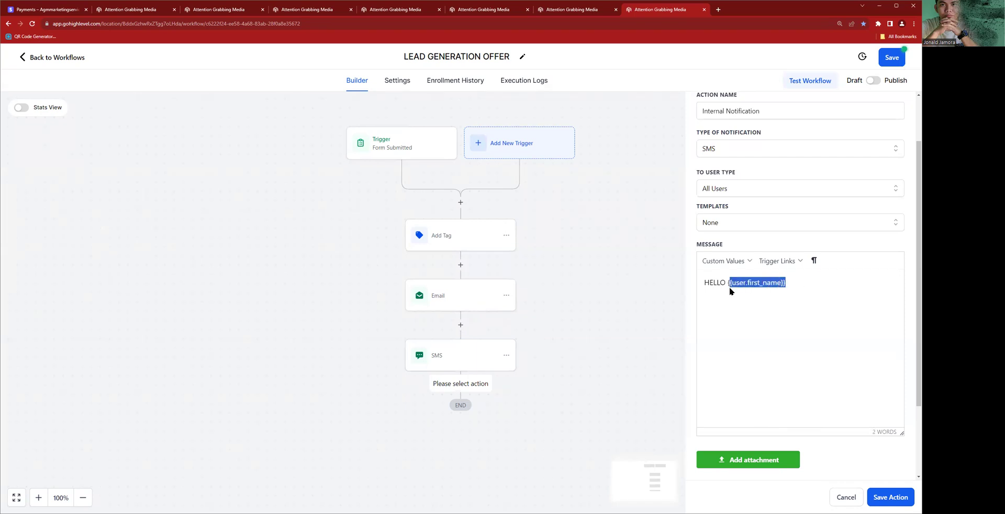
left_click(807, 279)
type("!")
Below the greeting, leave a blank line and add "NAME:" followed by the contact's First Name custom value
key("Return")
key("Return")
type("NAME:")
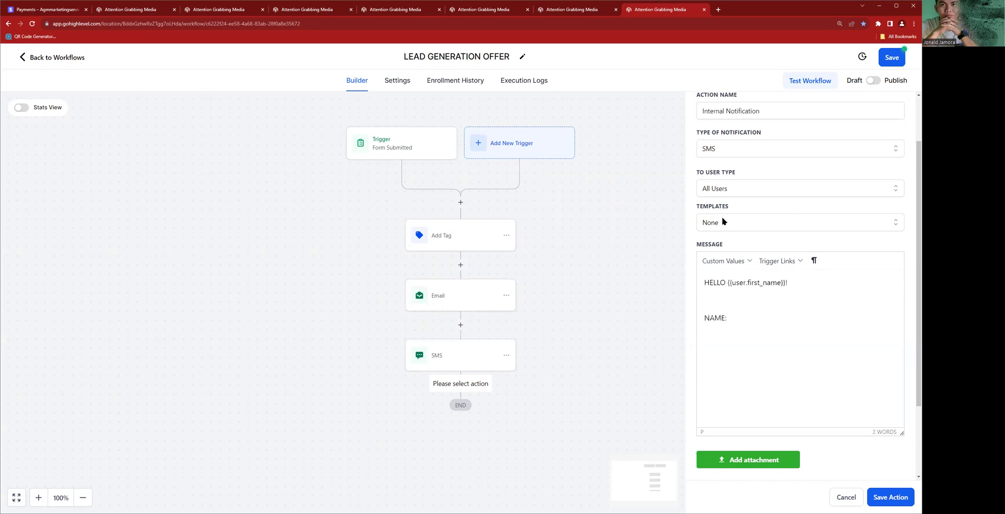
left_click(733, 264)
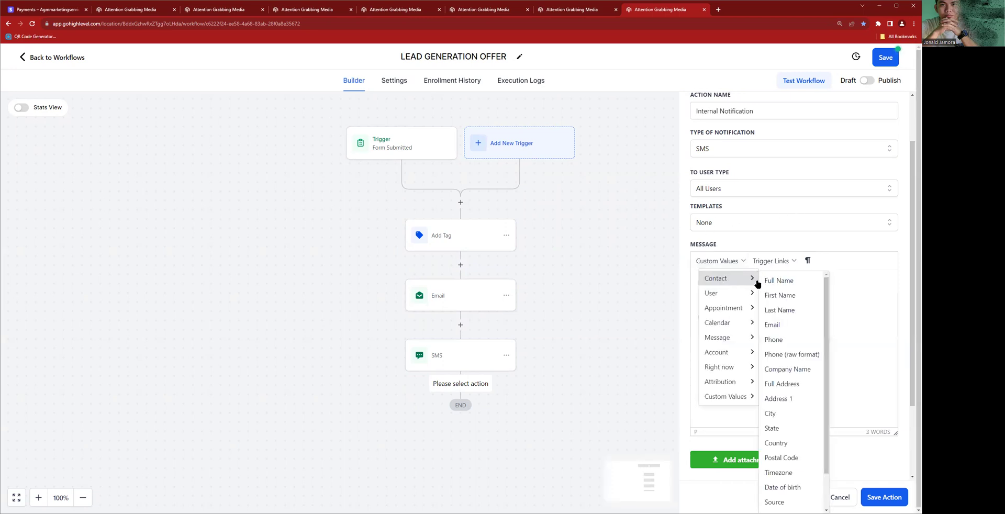
left_click(770, 295)
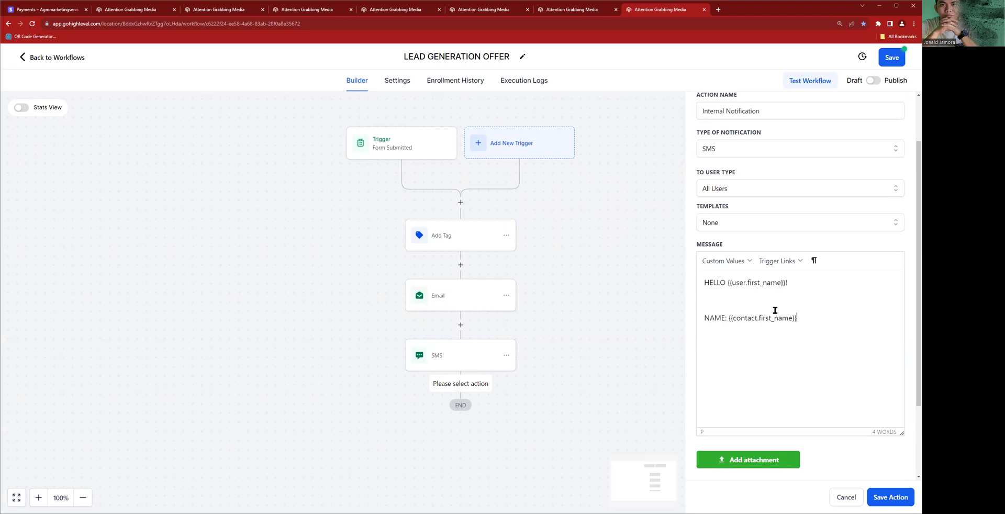
Add a "PHONE:" line with the contact's Phone custom value and save the internal notification action
type("PHONE:")
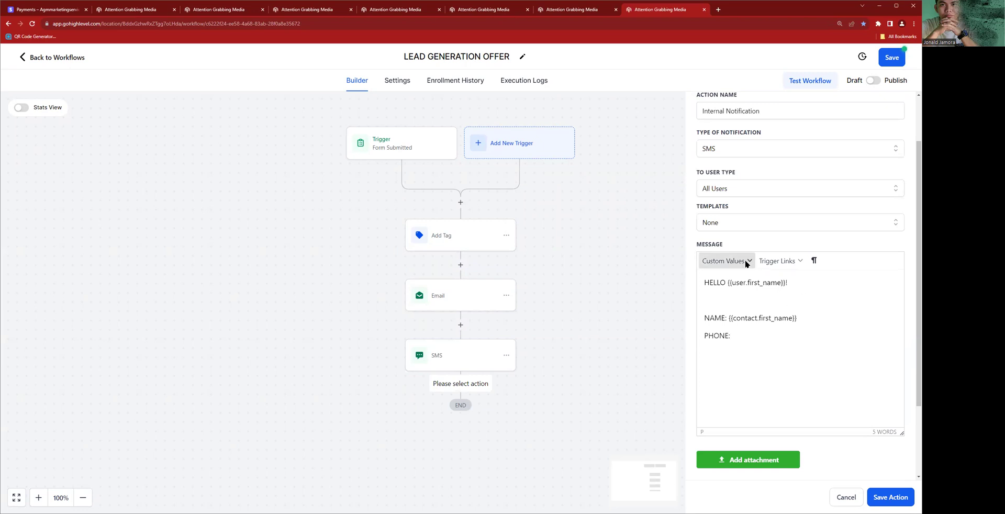
left_click(724, 261)
mouse_move(719, 279)
left_click(773, 339)
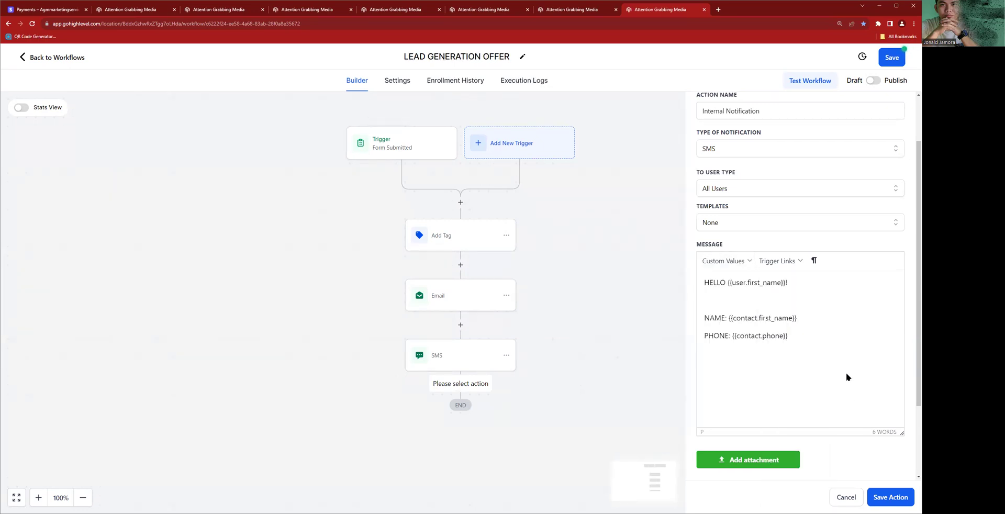
left_click(892, 496)
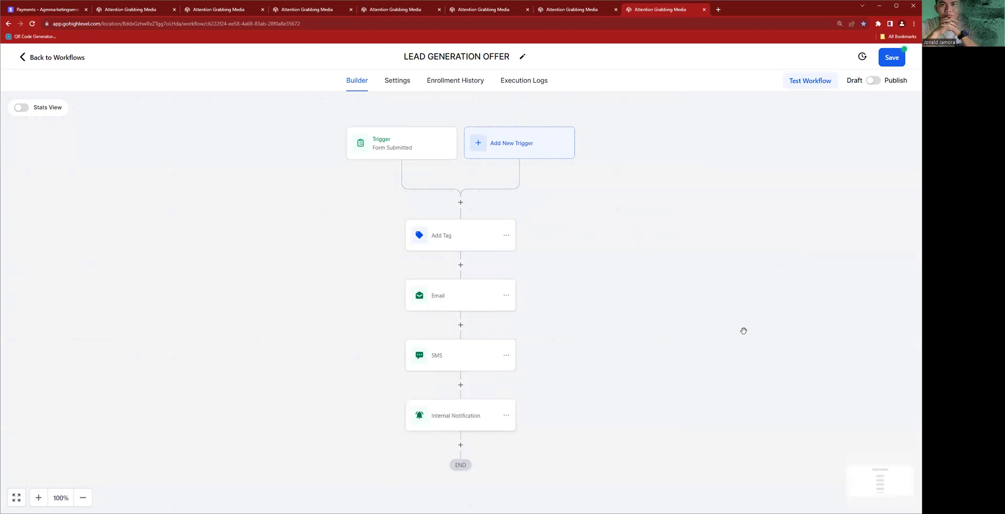
Add a Create/Update Opportunity action after the Internal Notification at the end of the workflow
scroll(699, 316, "down", 2)
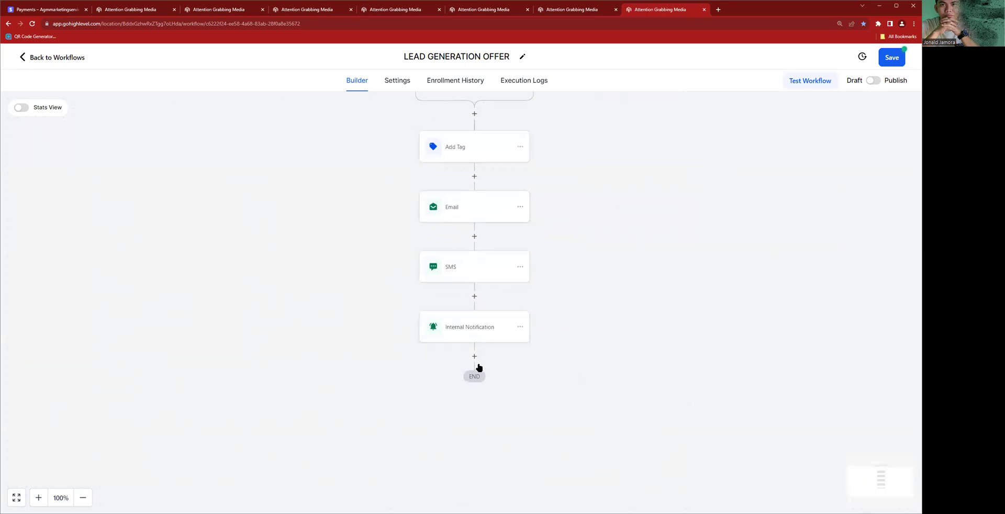
left_click(474, 357)
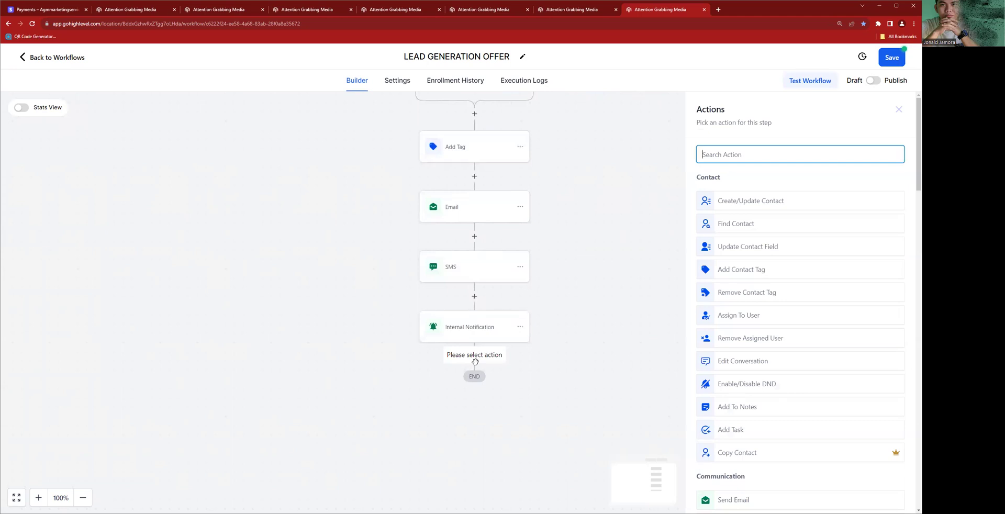
type("opp")
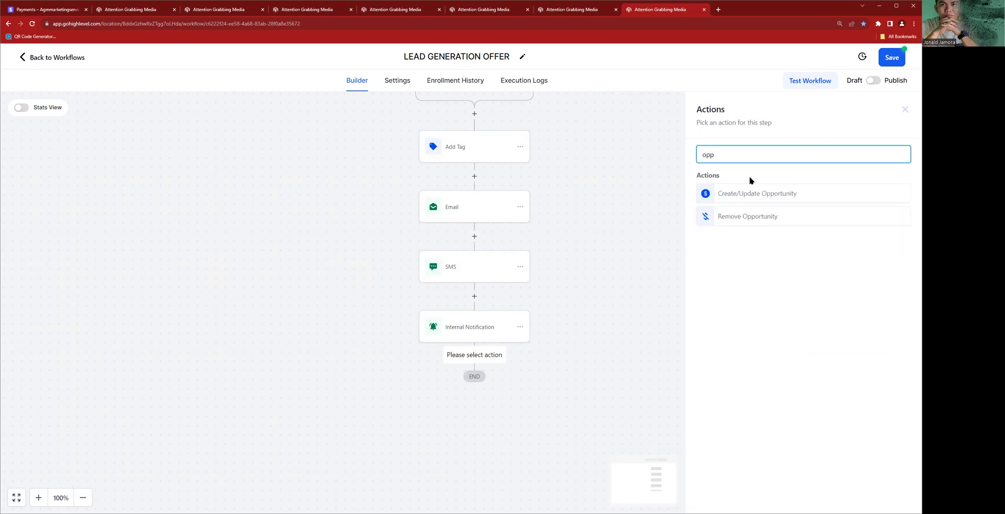
left_click(754, 203)
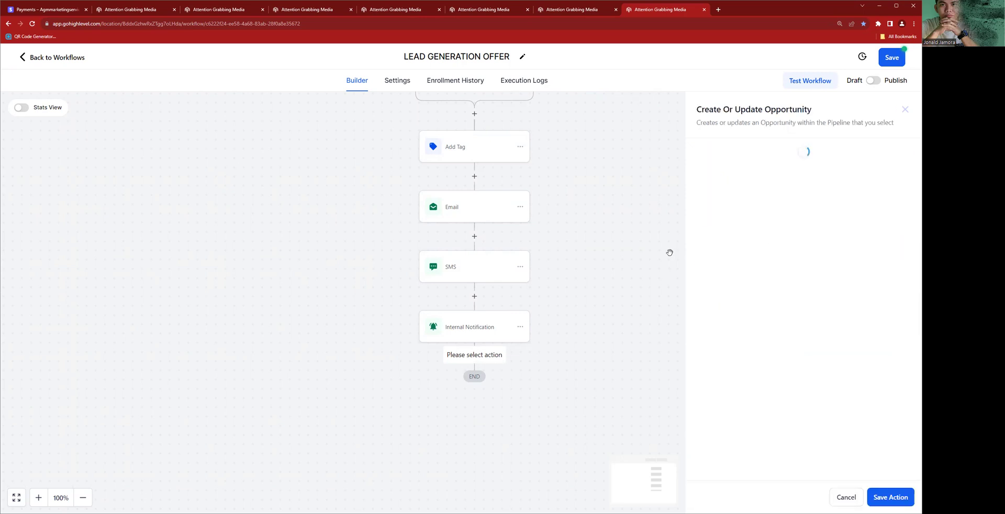
Set the pipeline to A.I. Bot Scheduled Appointments and the stage to Bot Status Enabled, allow moving to any previous stage, and save the action
left_click(663, 212)
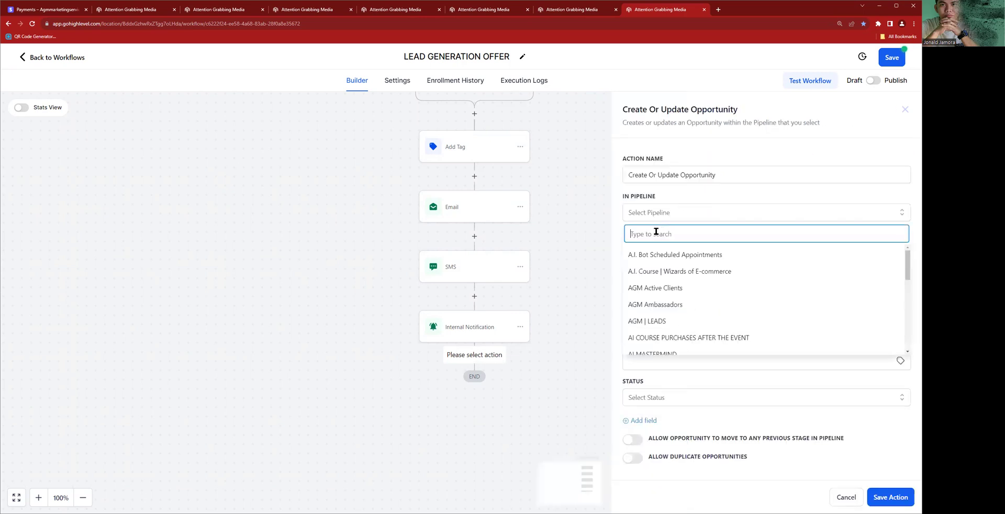
left_click(653, 258)
left_click(669, 253)
left_click(656, 287)
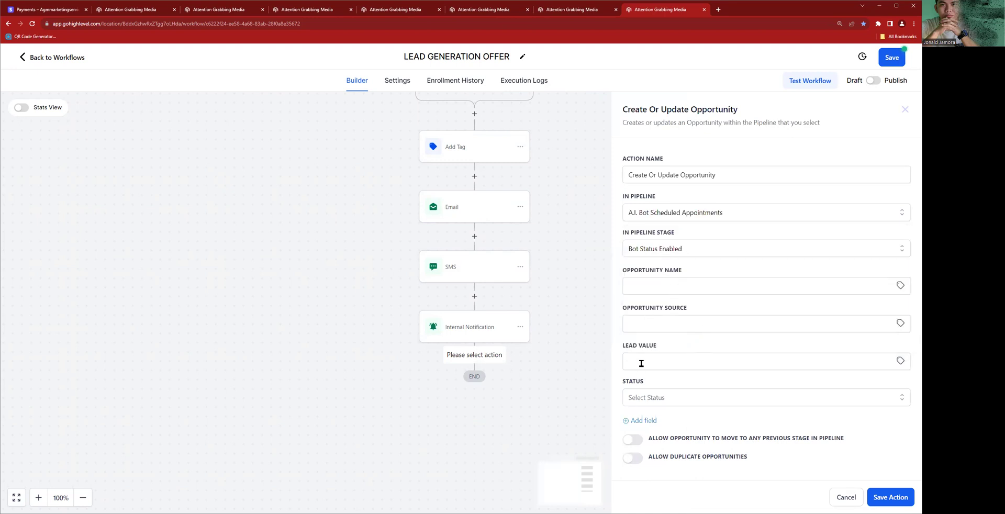
left_click(635, 441)
left_click(911, 504)
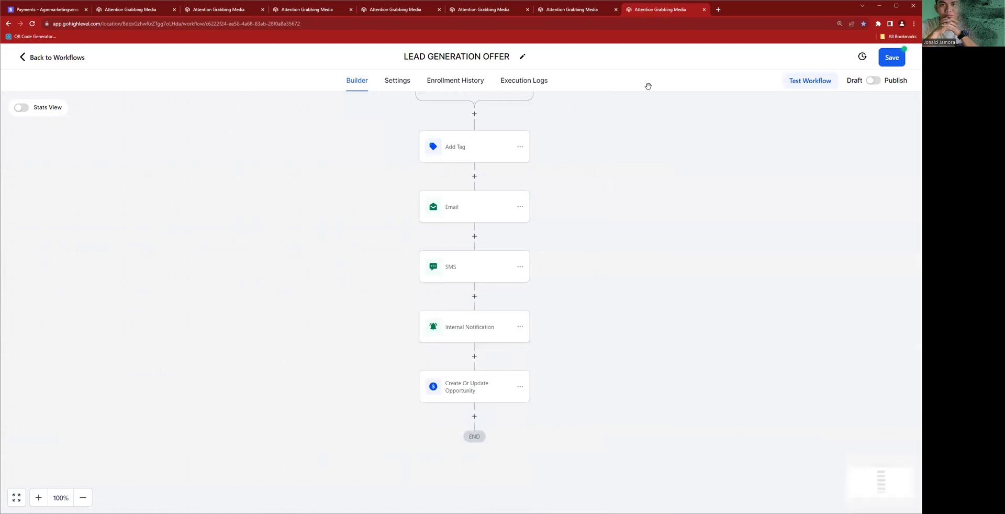
Allow contacts to re-enter the workflow in its settings, switch the workflow from Draft to Publish, and save it
left_click(397, 81)
left_click(181, 196)
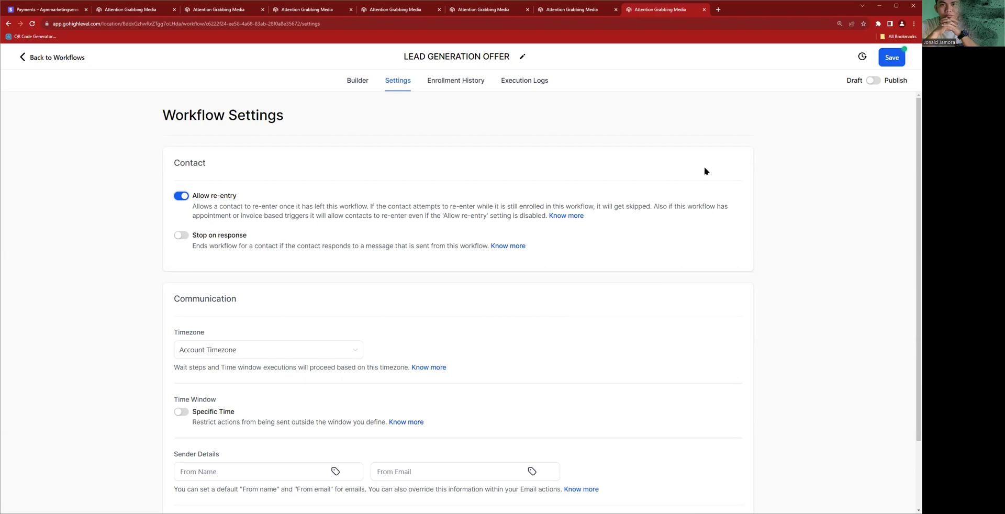
left_click(358, 81)
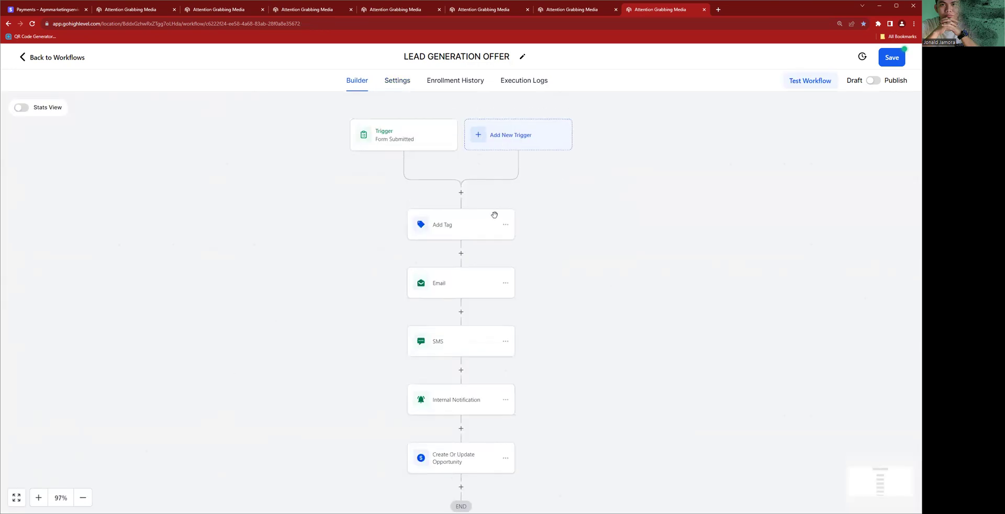
left_click(391, 80)
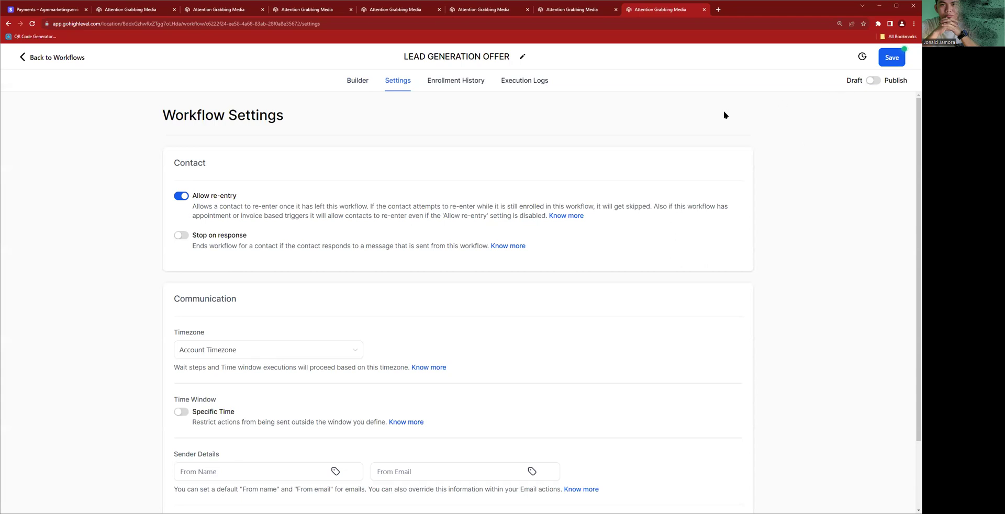
left_click(871, 83)
left_click(890, 59)
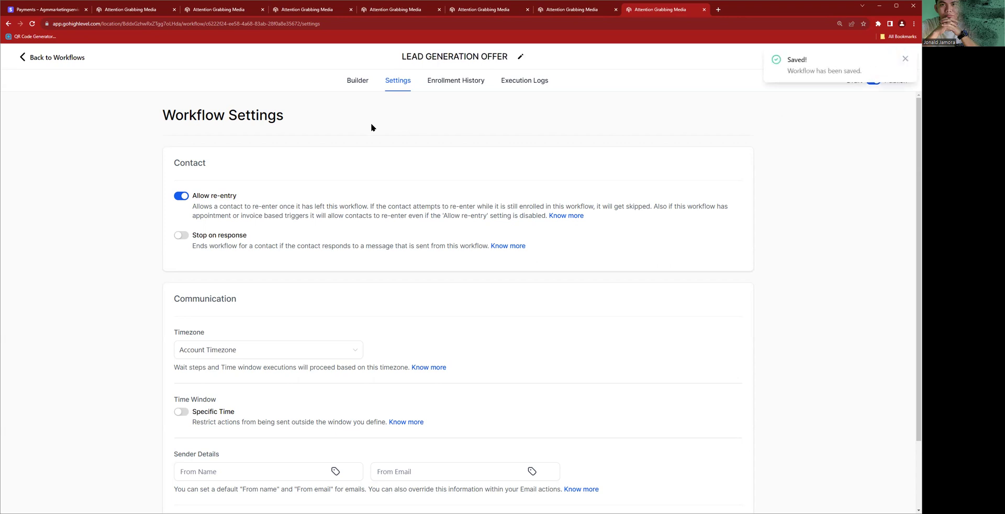
Return to the workflow list, reopen the LEAD GENERATION OFFER workflow, and review its full sequence of actions
left_click(57, 59)
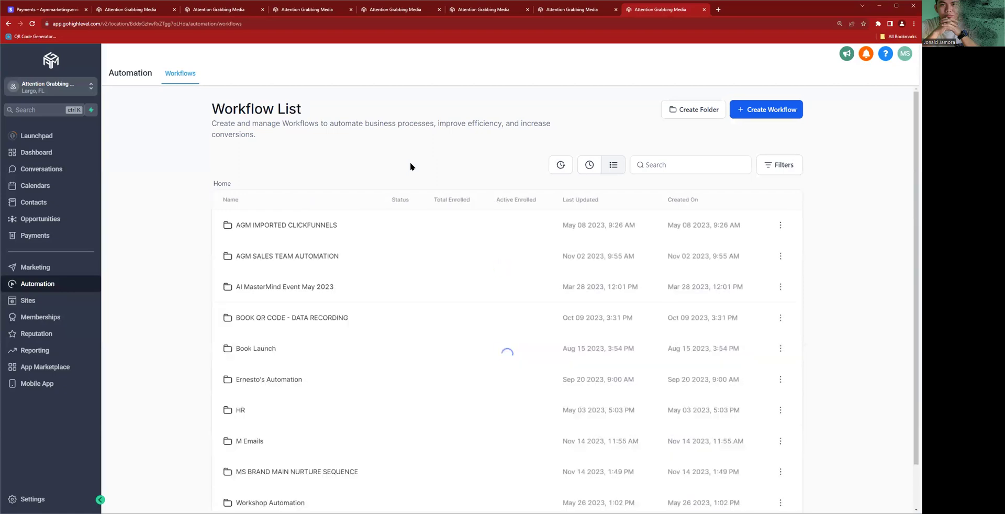
key("alt+Left")
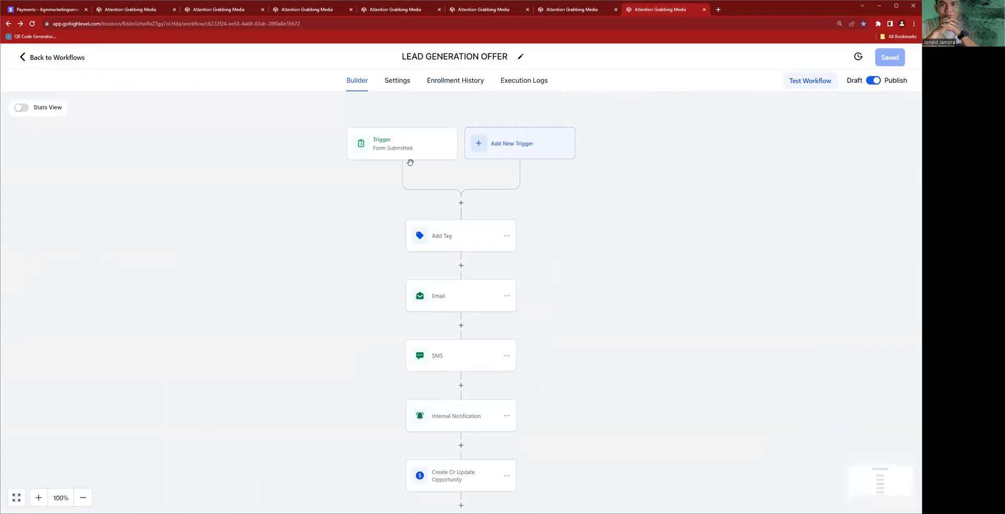
left_click_drag(623, 328, 628, 179)
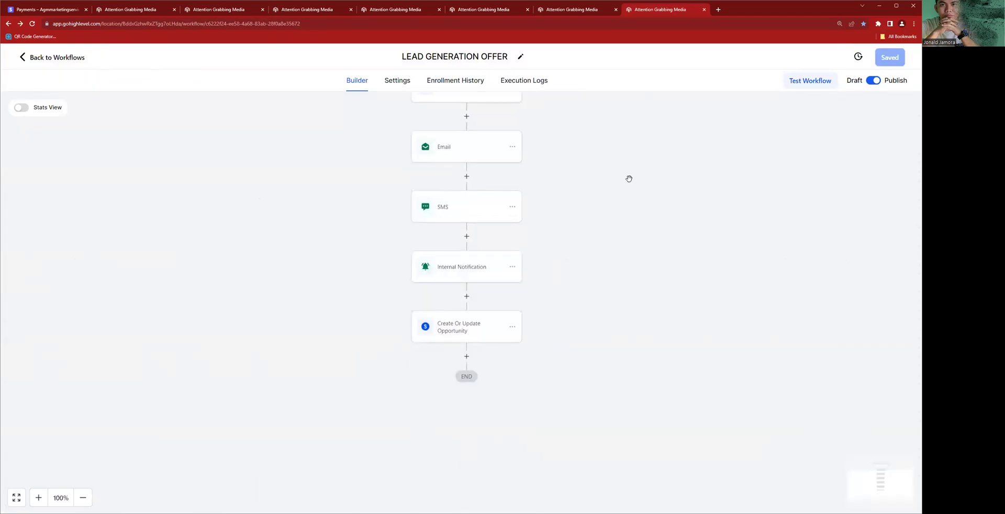
left_click_drag(575, 253, 514, 327)
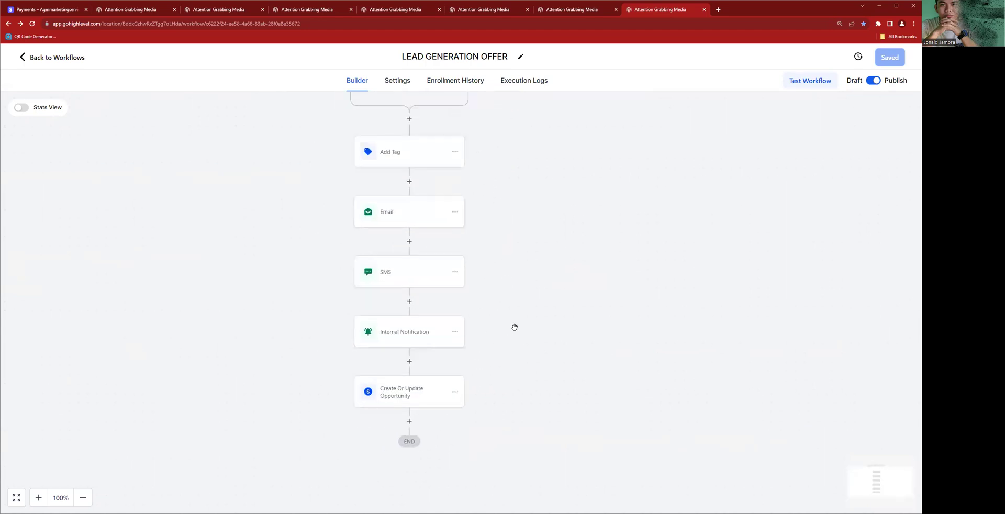